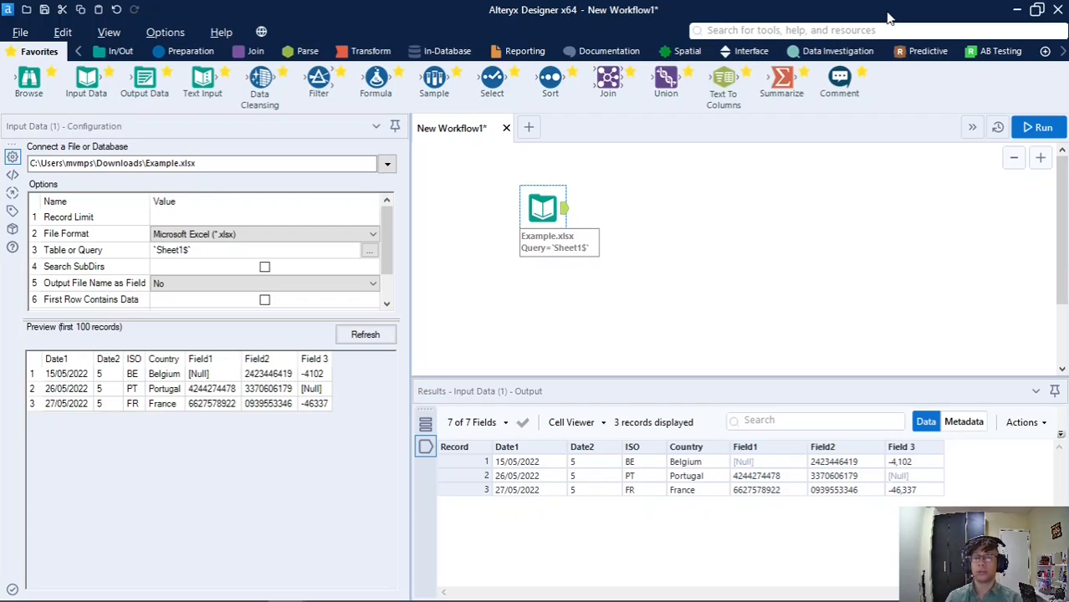
# - Copy the ISO and Country cells of all three result records with their headers
pyautogui.moveTo(629, 462); pyautogui.dragTo(688, 493)
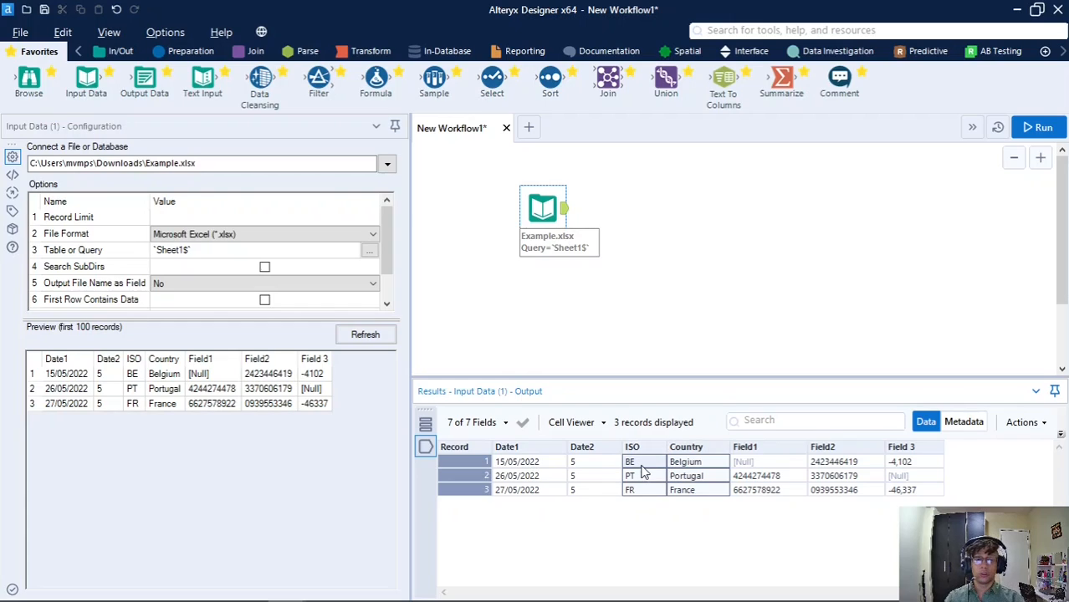
pyautogui.rightClick(676, 474)
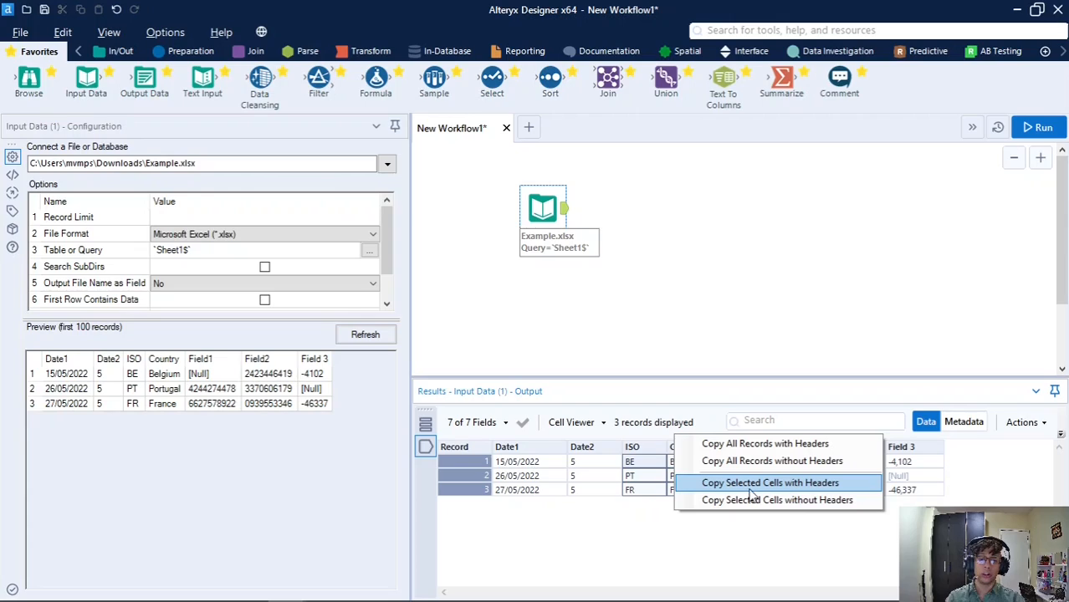
pyautogui.click(793, 490)
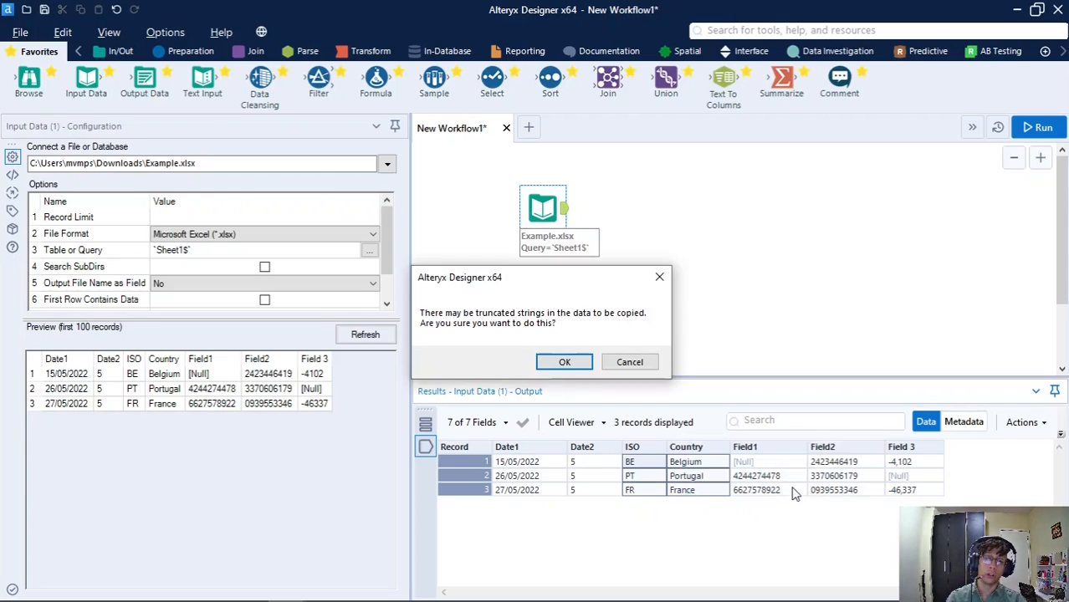
pyautogui.click(565, 362)
# - Paste the copied cells onto the canvas as a Text Input tool and align it below the Example.xlsx input
pyautogui.click(568, 303)
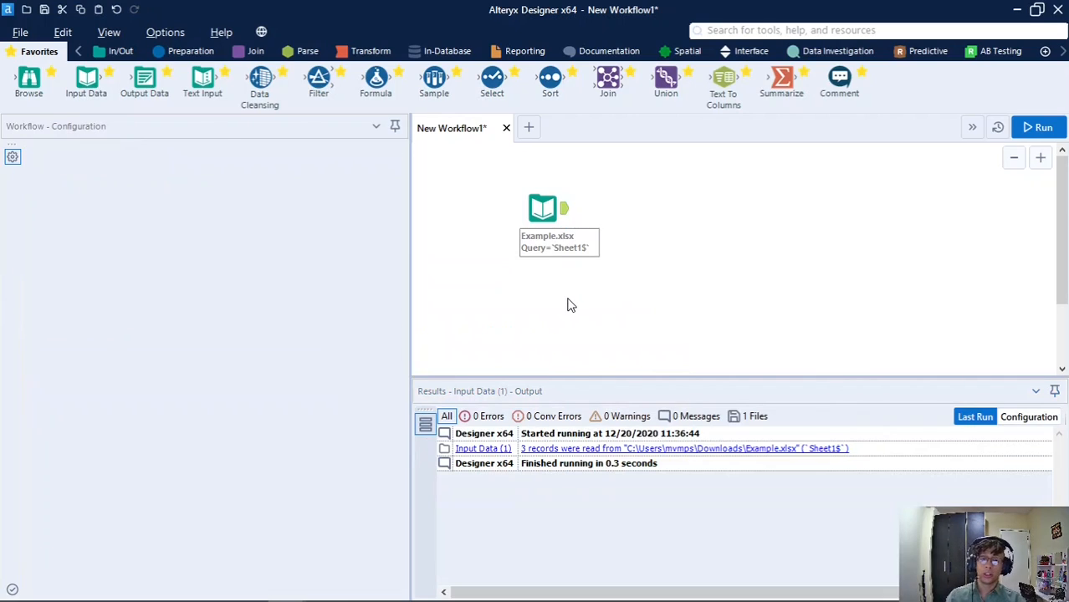
pyautogui.hotkey('ctrl', 'v')
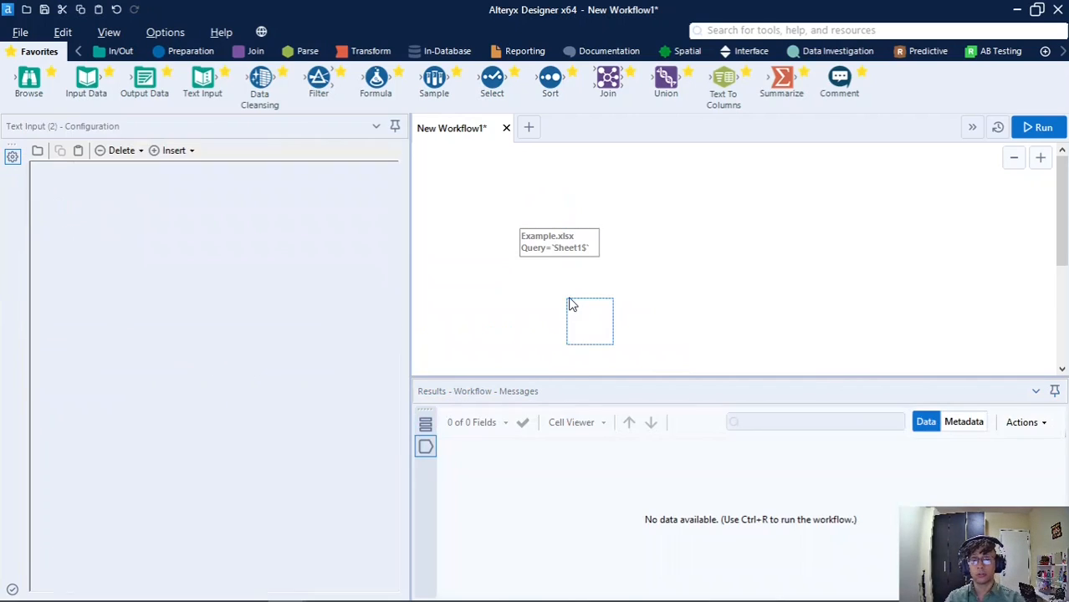
pyautogui.moveTo(589, 320); pyautogui.dragTo(552, 322)
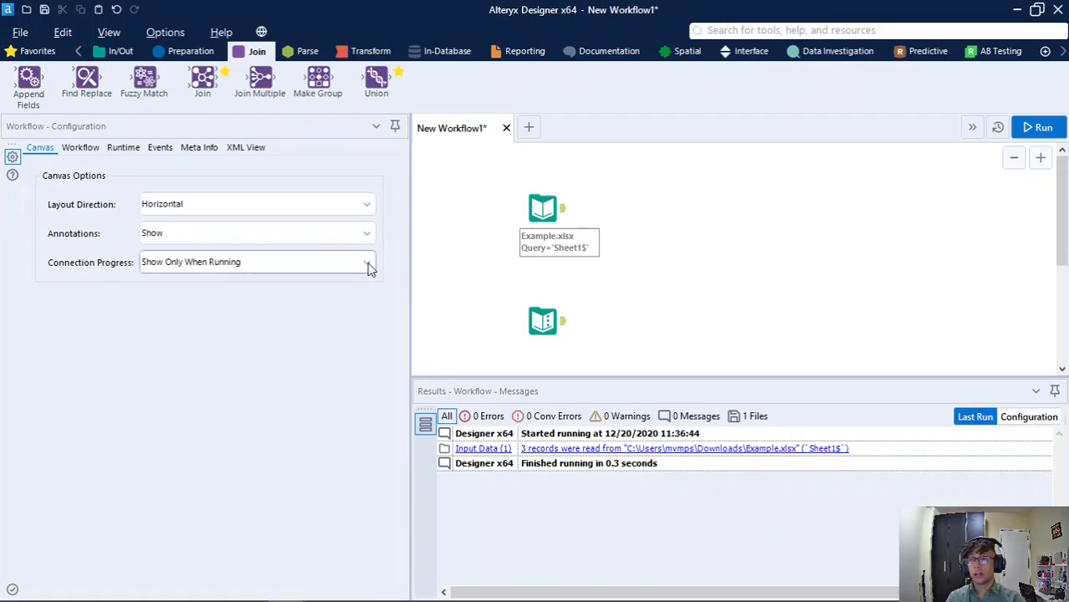
# - Add a Find Replace tool fed by Example.xlsx (F) and the pasted table (R), matching ISO within ISO and appending Country to records
pyautogui.moveTo(87, 80); pyautogui.dragTo(629, 218)
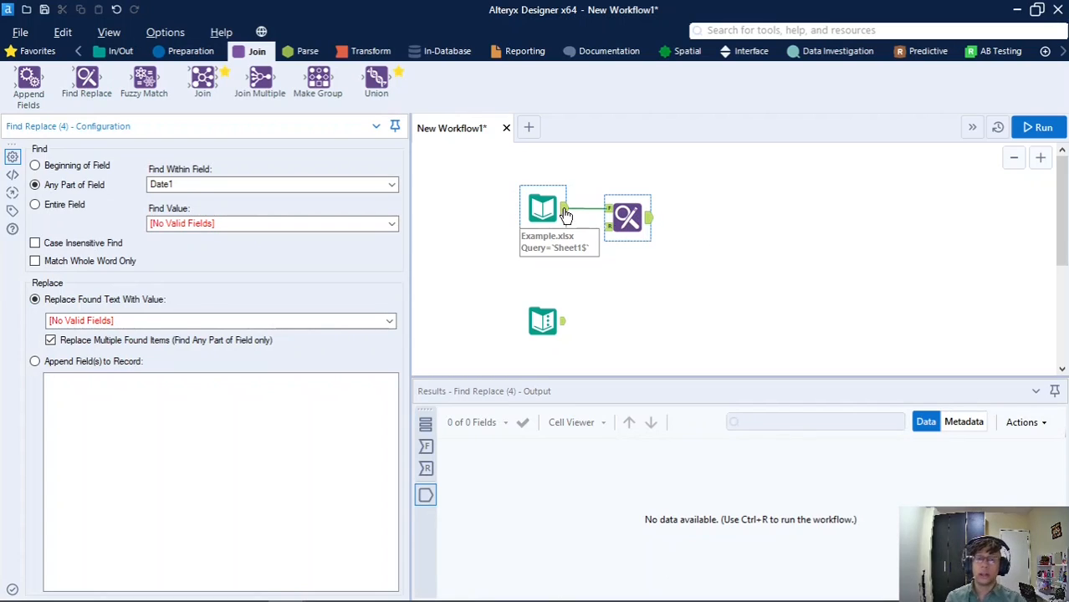
pyautogui.moveTo(564, 321); pyautogui.dragTo(610, 247)
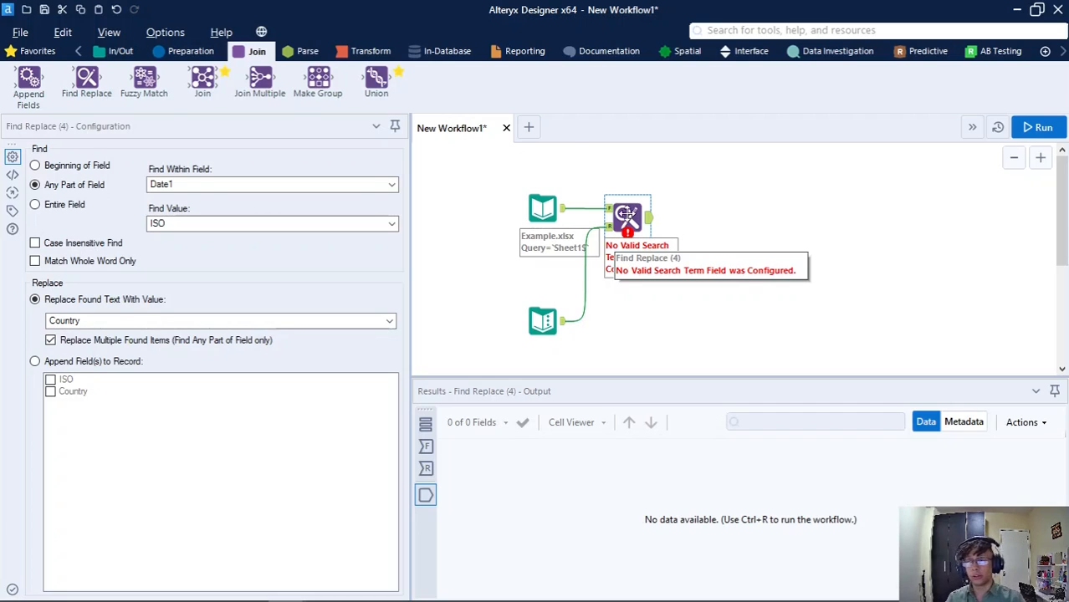
pyautogui.click(343, 185)
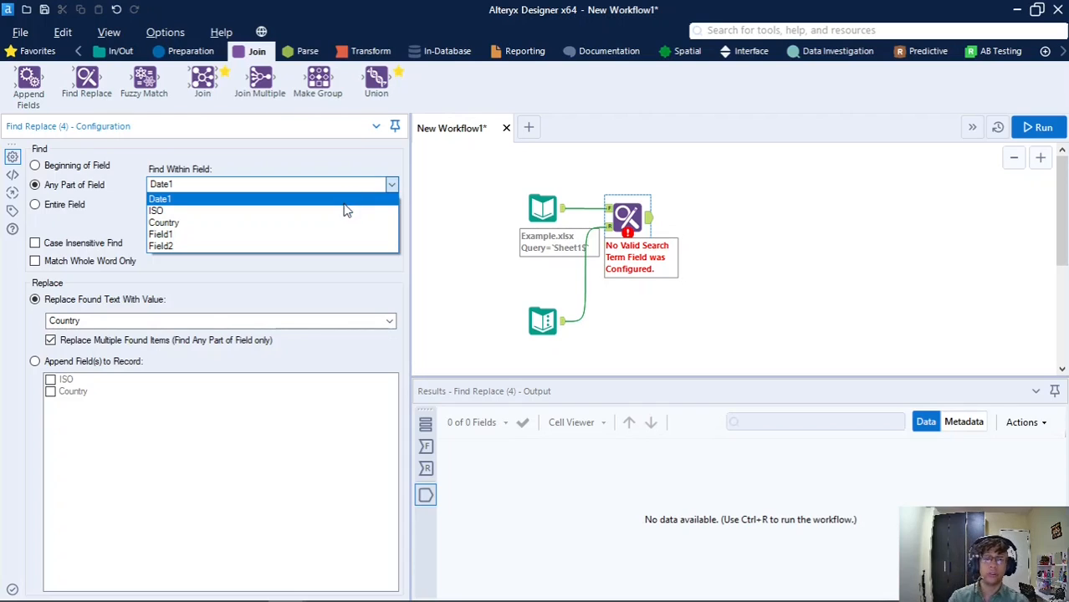
pyautogui.click(172, 211)
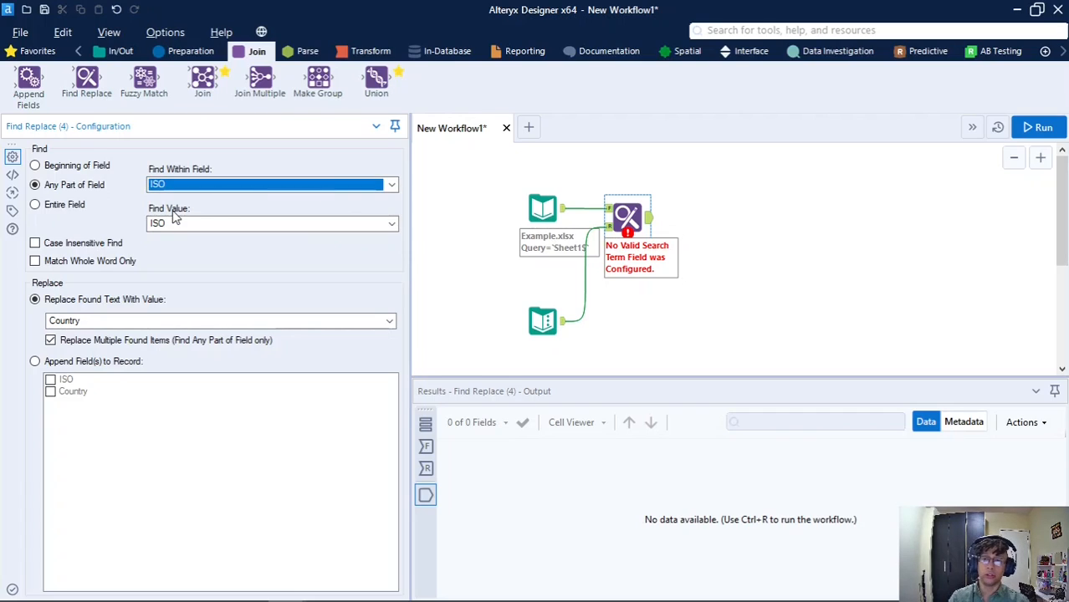
pyautogui.click(224, 226)
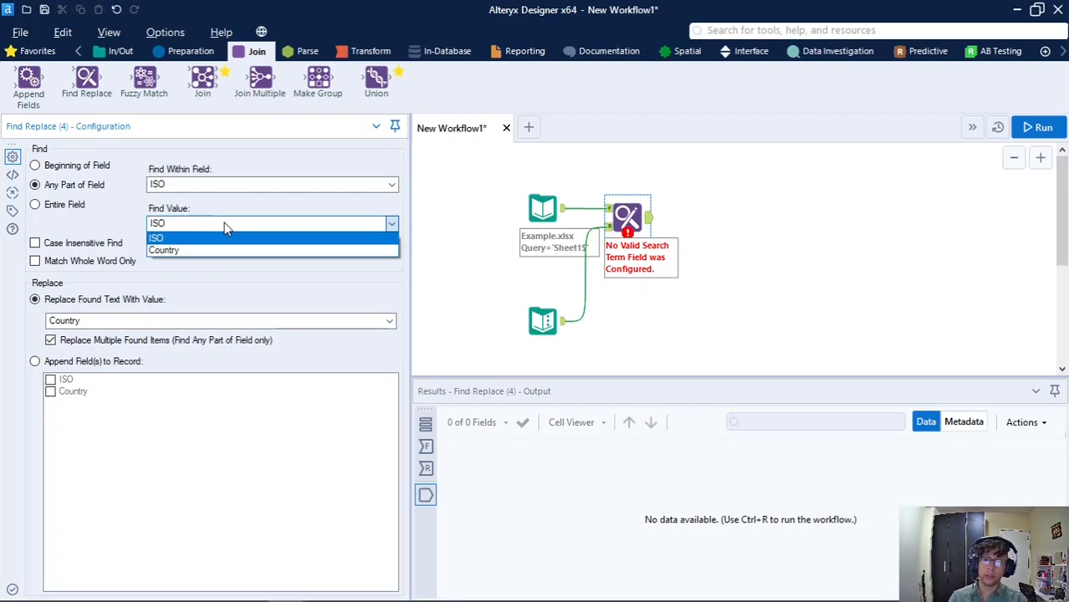
pyautogui.click(35, 361)
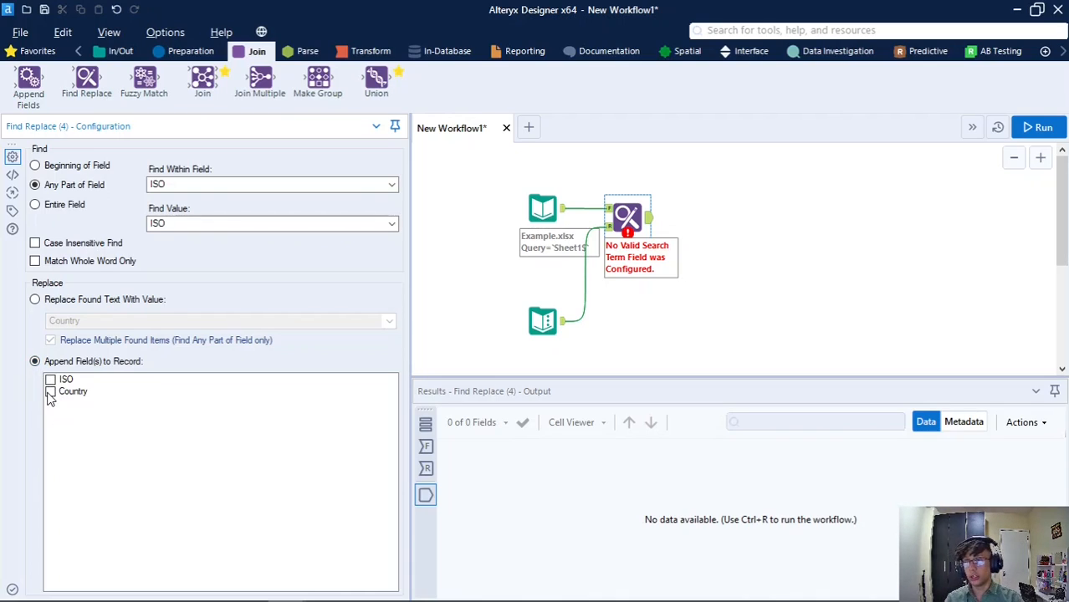
pyautogui.click(51, 396)
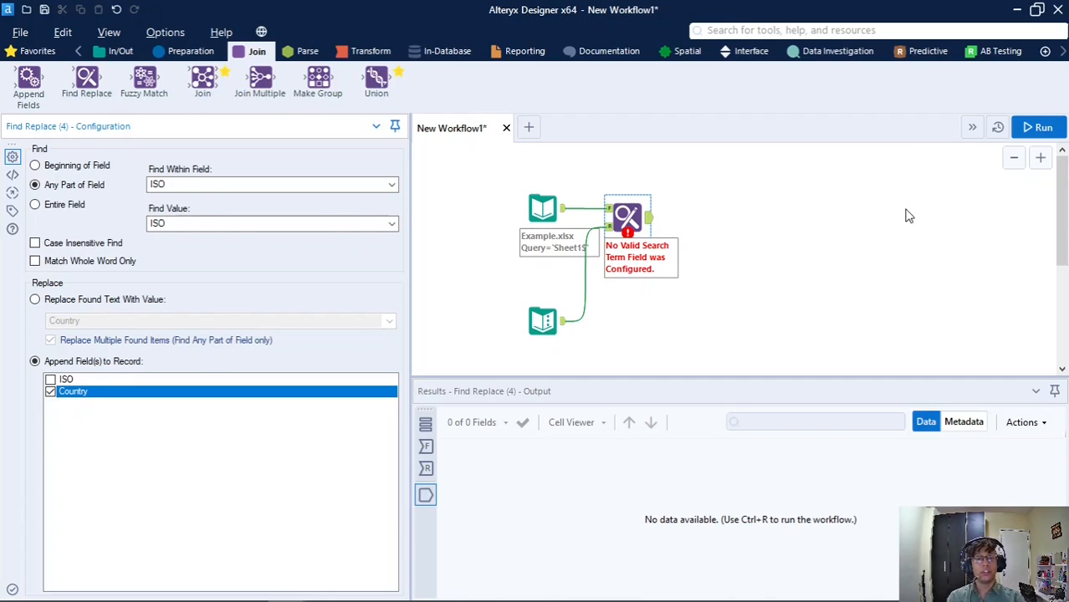
# - Run the workflow and view the Find Replace tool's output records
pyautogui.hotkey('ctrl', 'r')
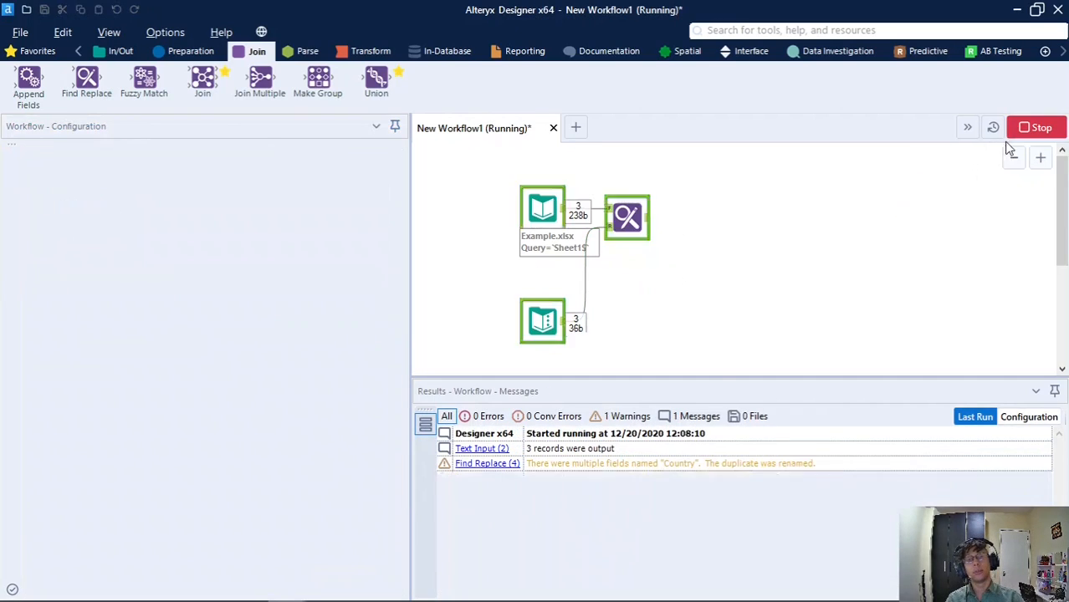
pyautogui.click(685, 368)
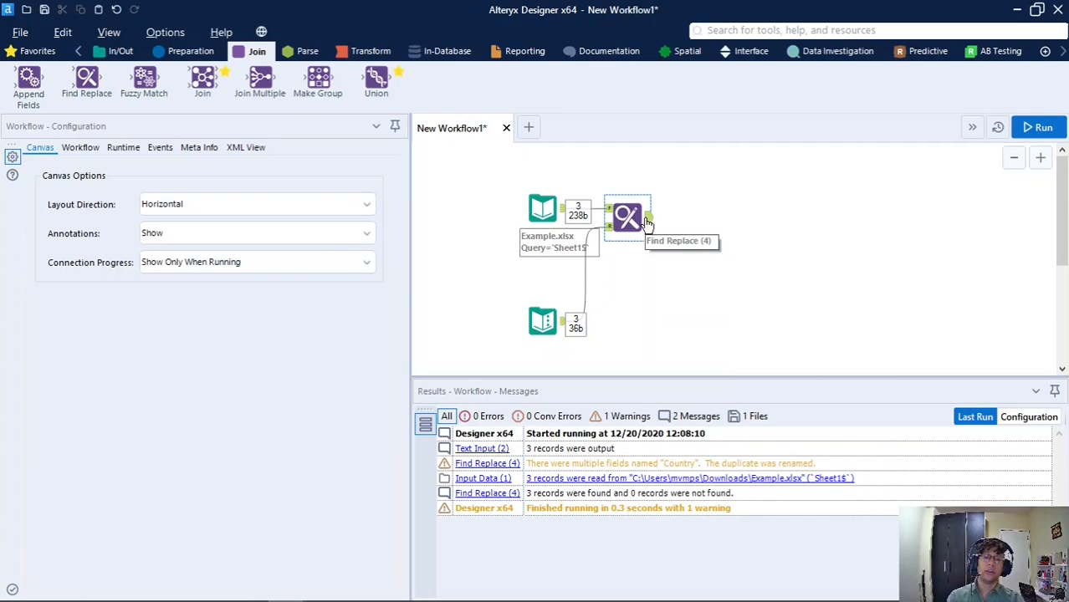
pyautogui.click(647, 223)
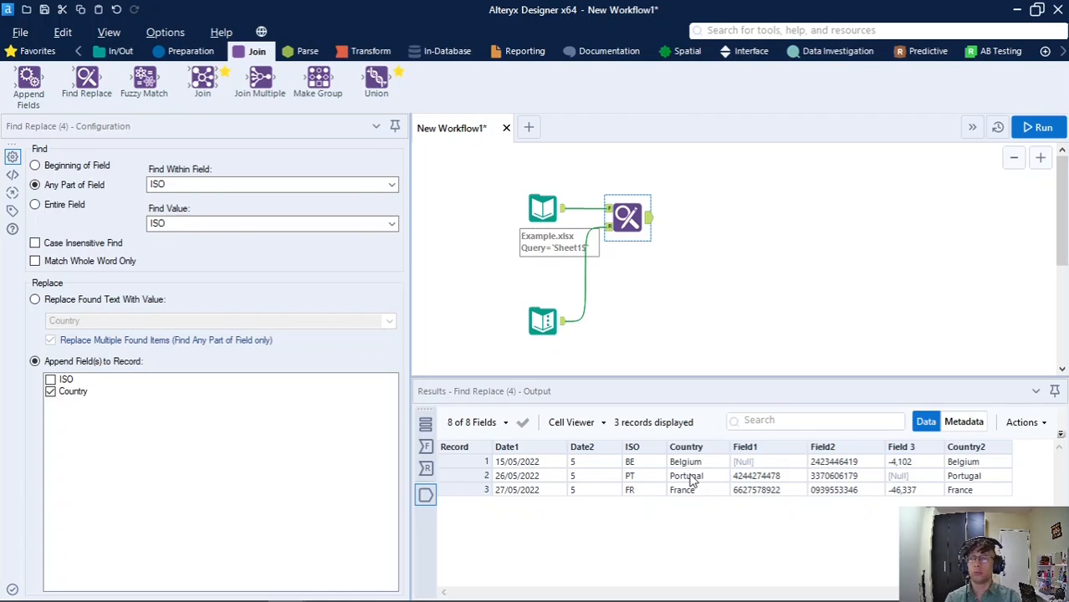
# - Add a Filter tool connected to the Find Replace output
pyautogui.click(189, 52)
pyautogui.moveTo(228, 92); pyautogui.dragTo(712, 219)
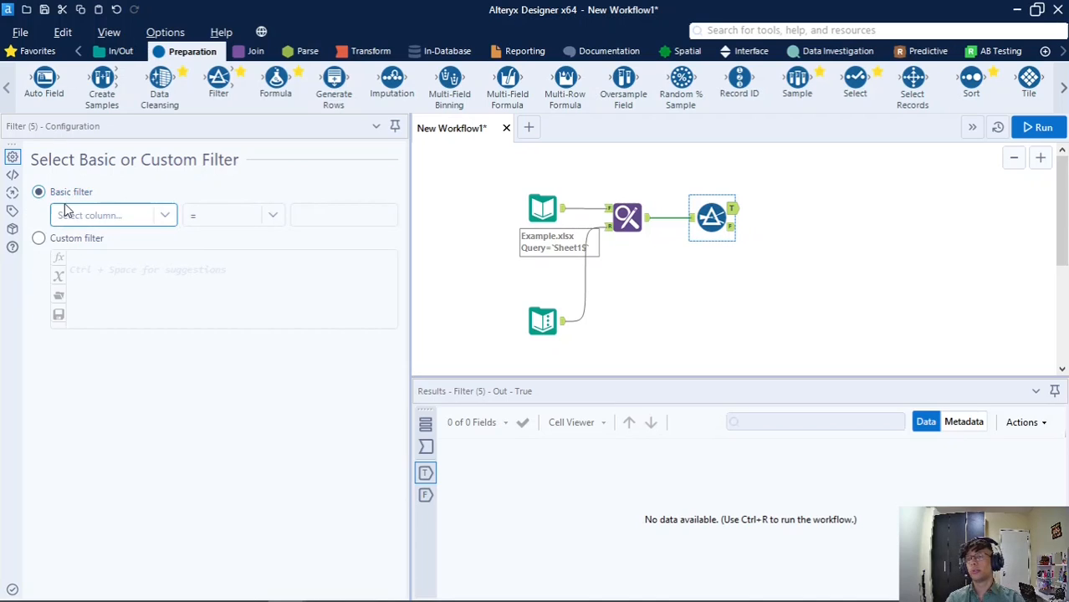
# - Set the basic filter's column to Country and review the available comparison operators
pyautogui.click(163, 217)
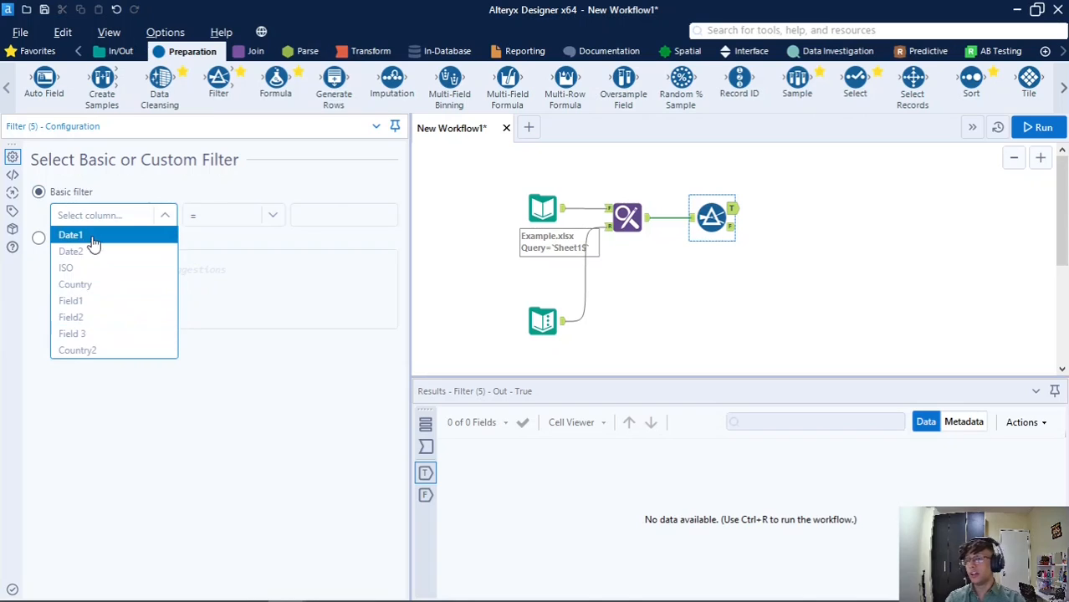
pyautogui.click(104, 284)
pyautogui.click(268, 215)
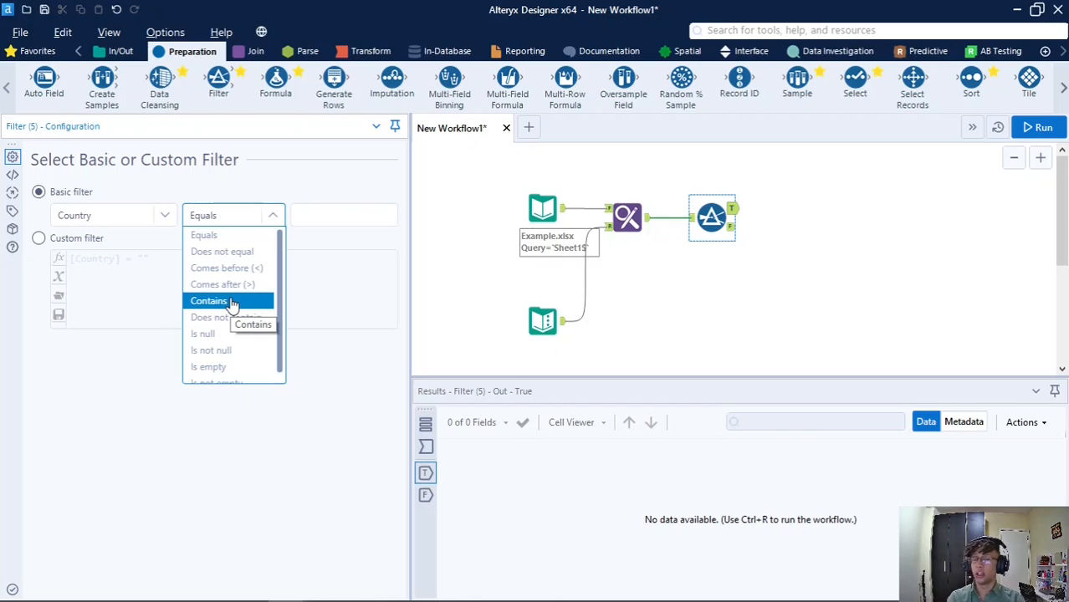
pyautogui.scroll(-1, 233, 304)
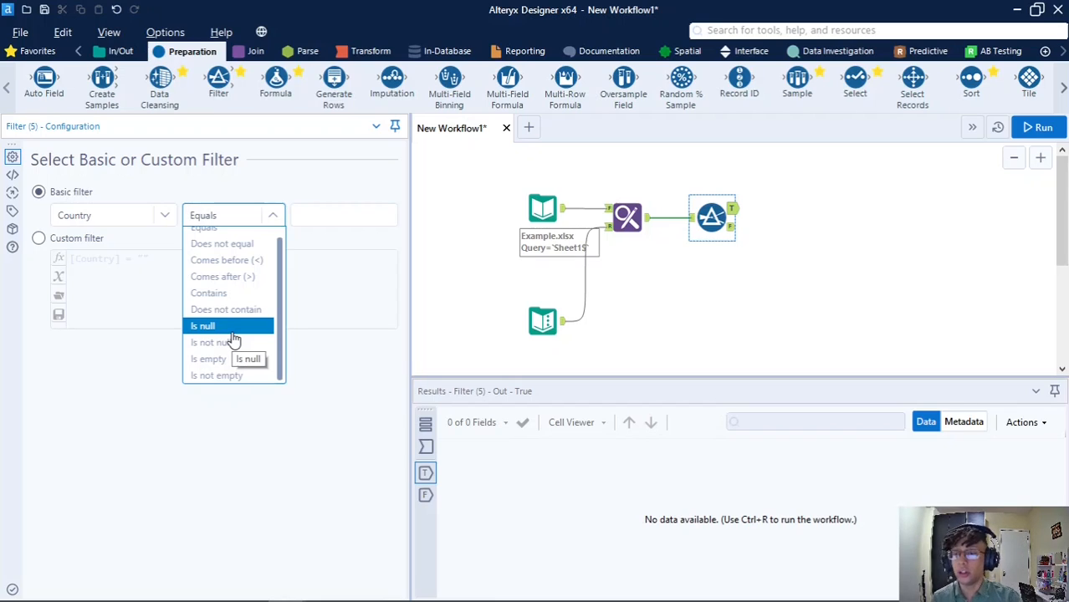
pyautogui.click(279, 186)
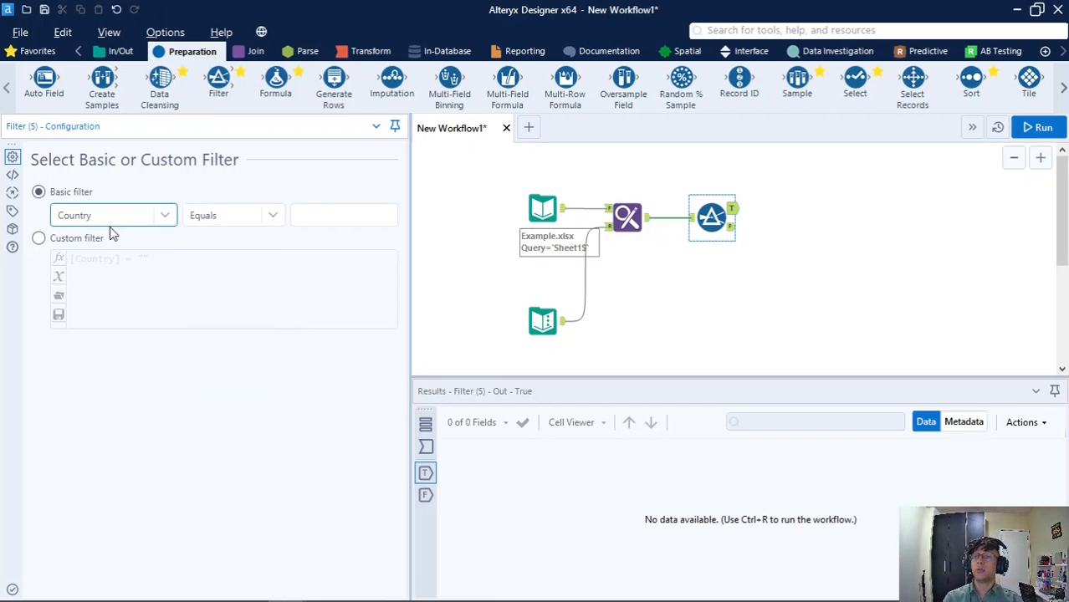
# - Switch to a custom filter and replace its expression with IsNull([Field1])
pyautogui.click(38, 240)
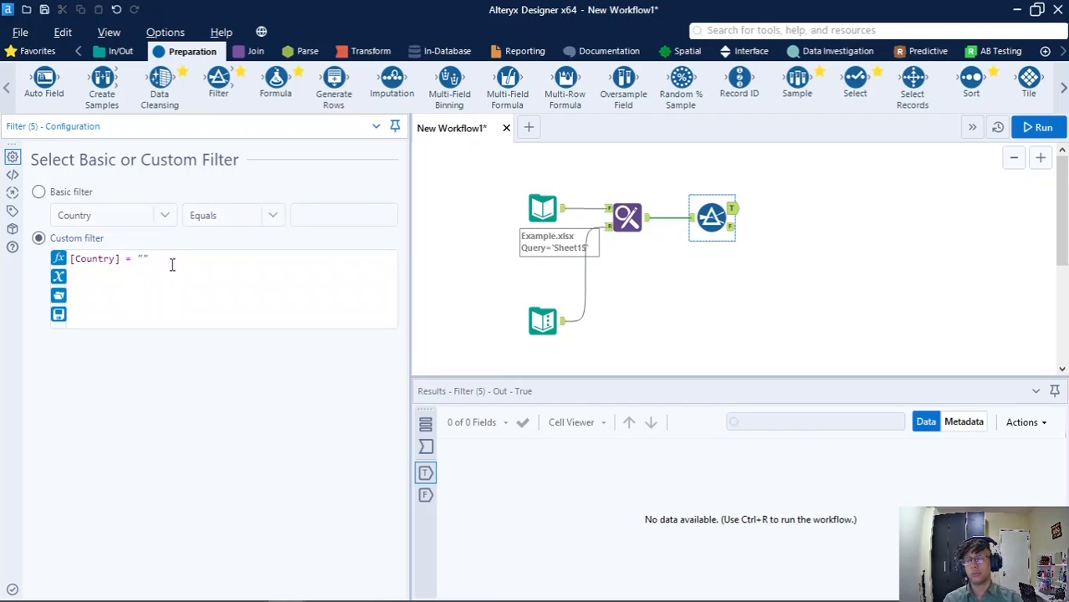
pyautogui.moveTo(167, 263); pyautogui.dragTo(72, 262)
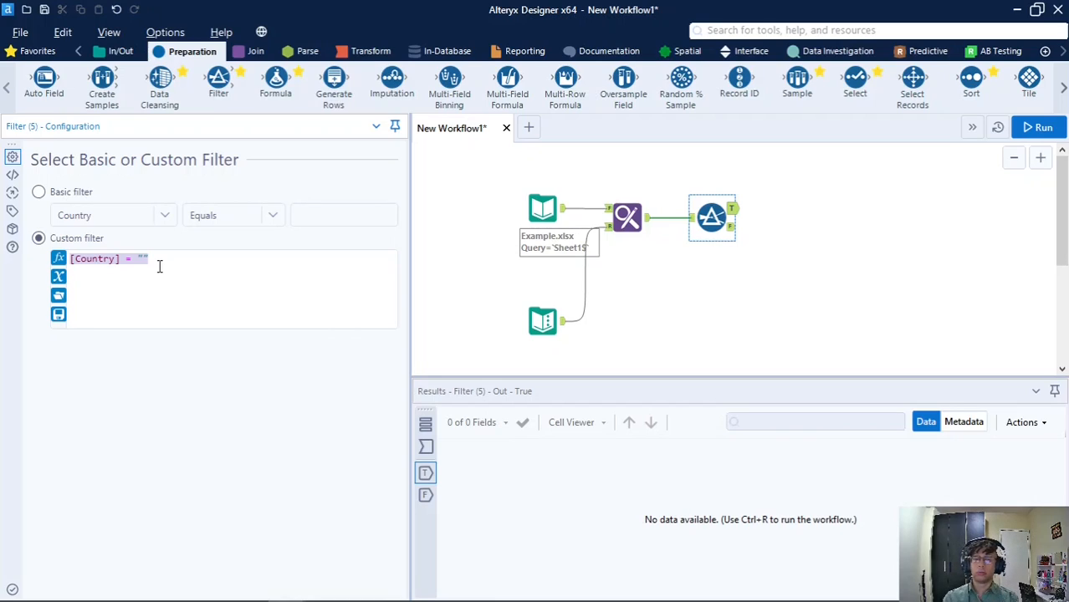
pyautogui.press('Delete')
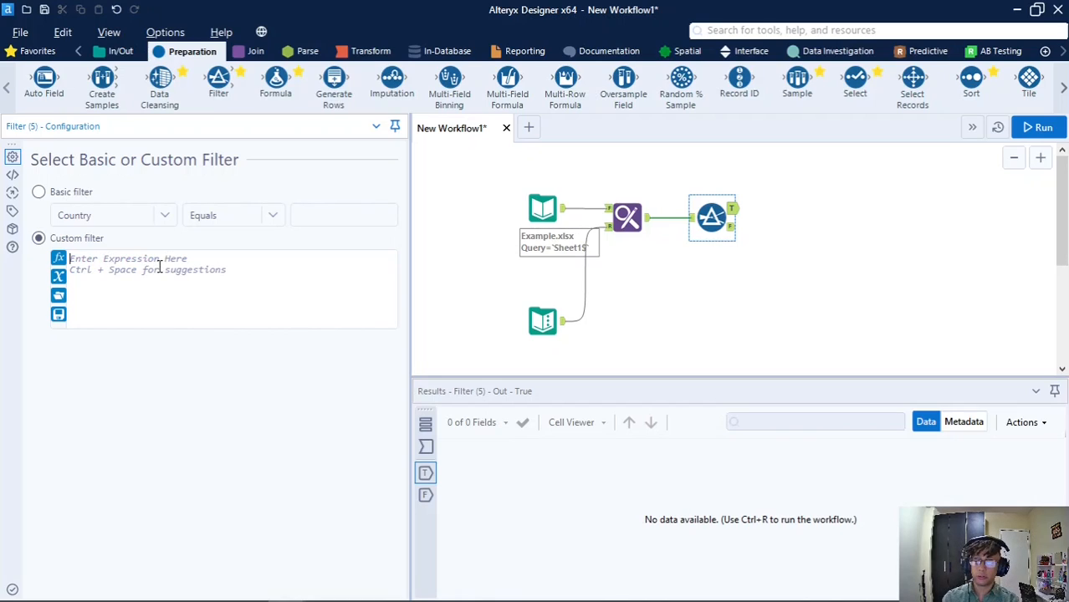
pyautogui.write('is')
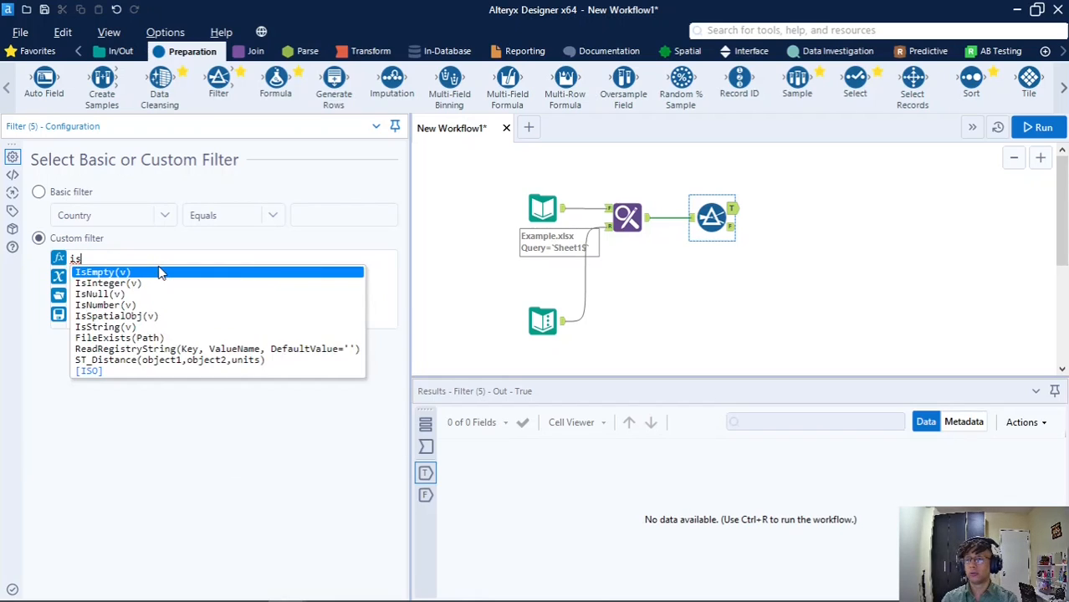
pyautogui.write('null')
pyautogui.press('Return')
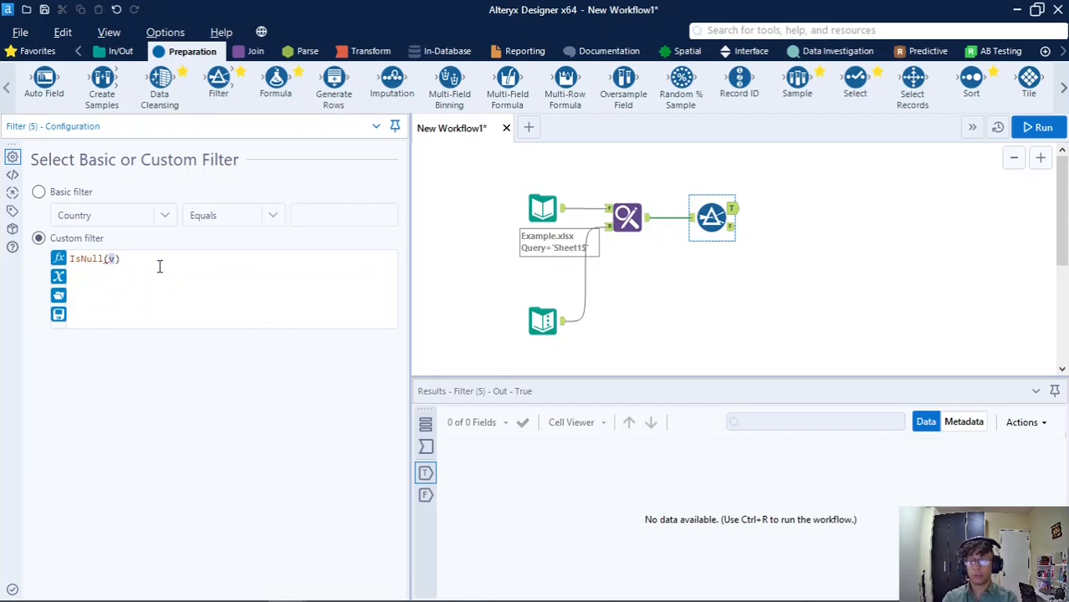
pyautogui.write('[')
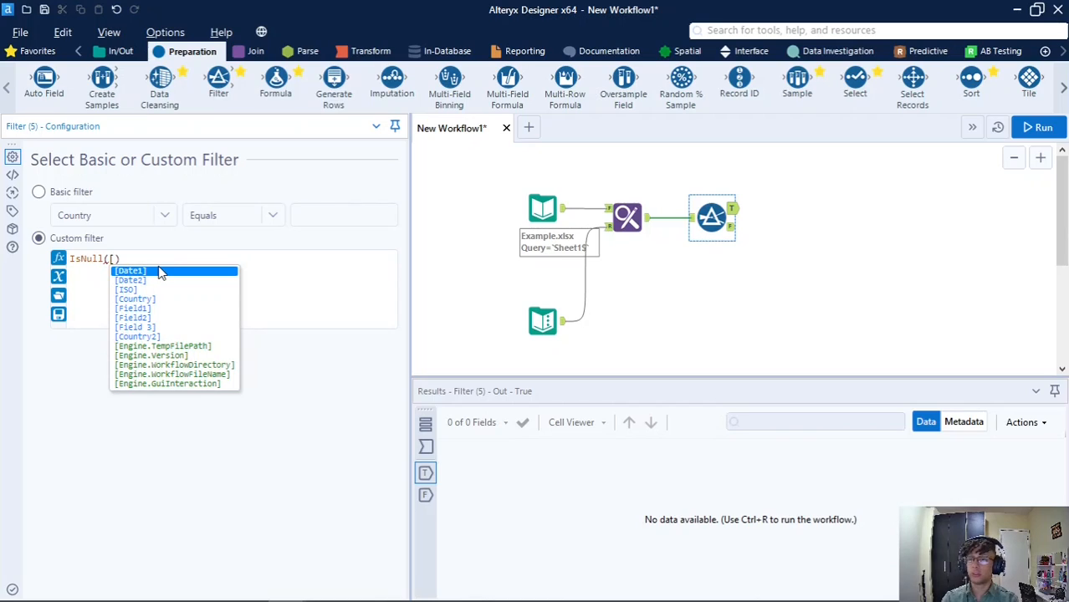
pyautogui.press('Down')
pyautogui.press('Down')
pyautogui.press('Down')
pyautogui.press('Down')
pyautogui.press('Return')
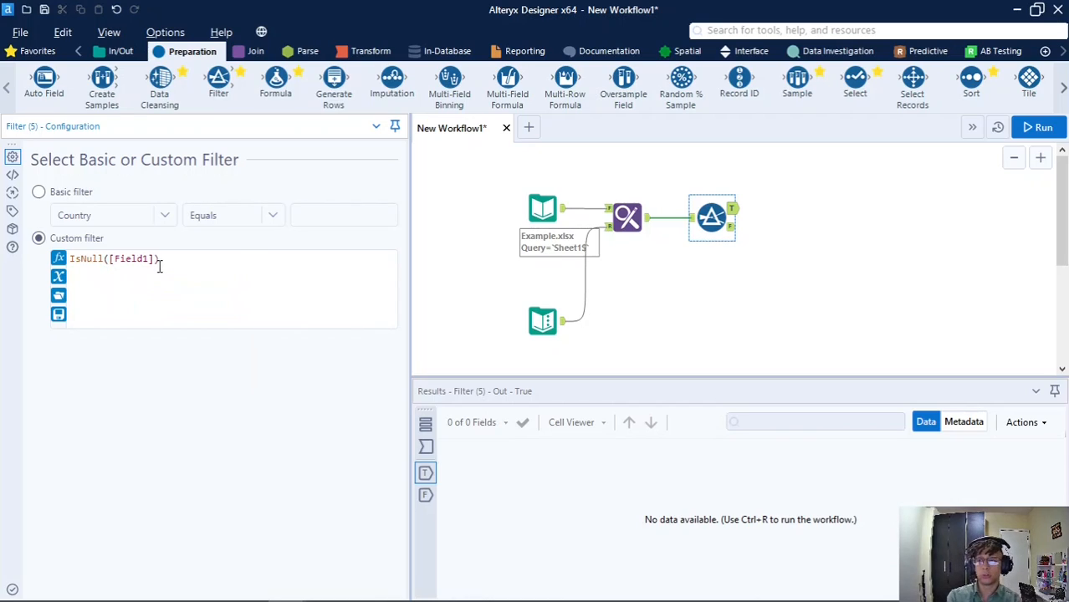
# - Negate the Field1 null check with ! and extend the expression with AND !IsNull([Field2]) AND !IsNull([Field 3])
pyautogui.hotkey('ctrl', 'a')
pyautogui.press('Left')
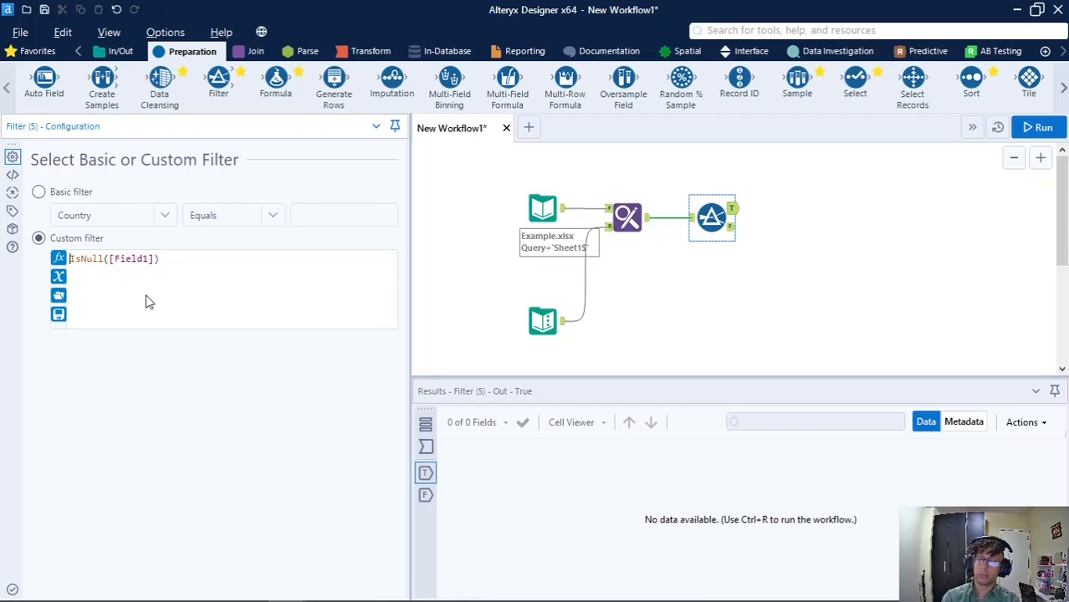
pyautogui.write('!')
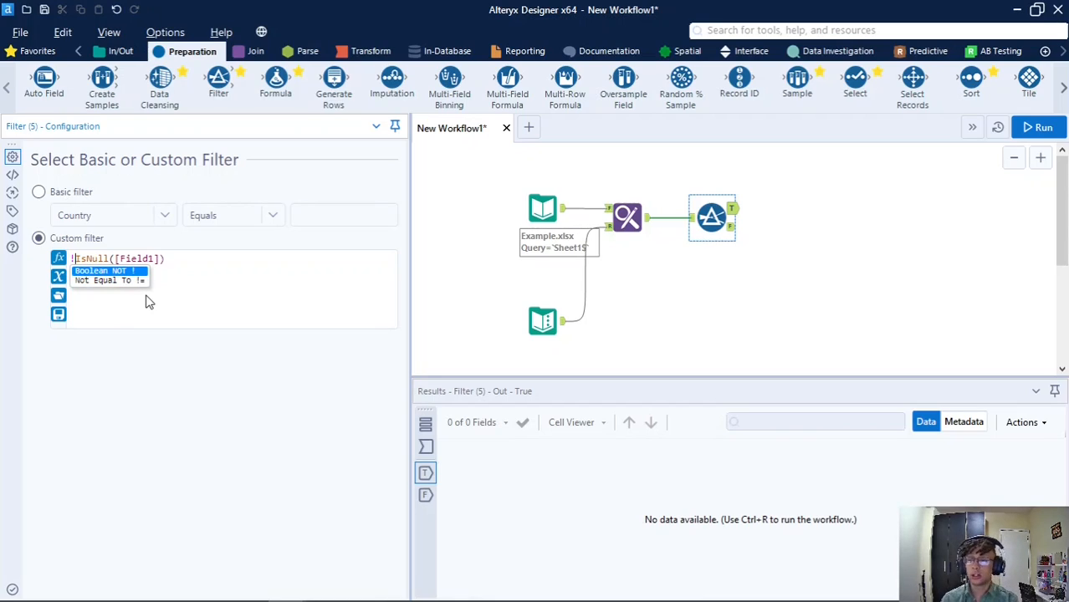
pyautogui.press('Escape')
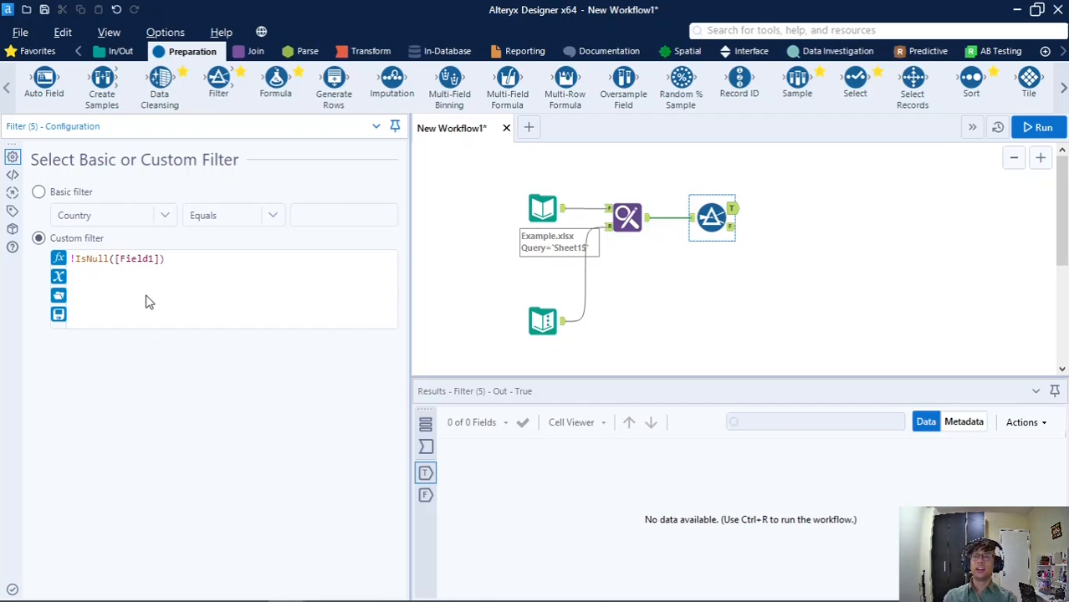
pyautogui.write('AND !IsNull([Field2]) AND !IsNull([Field 3])')
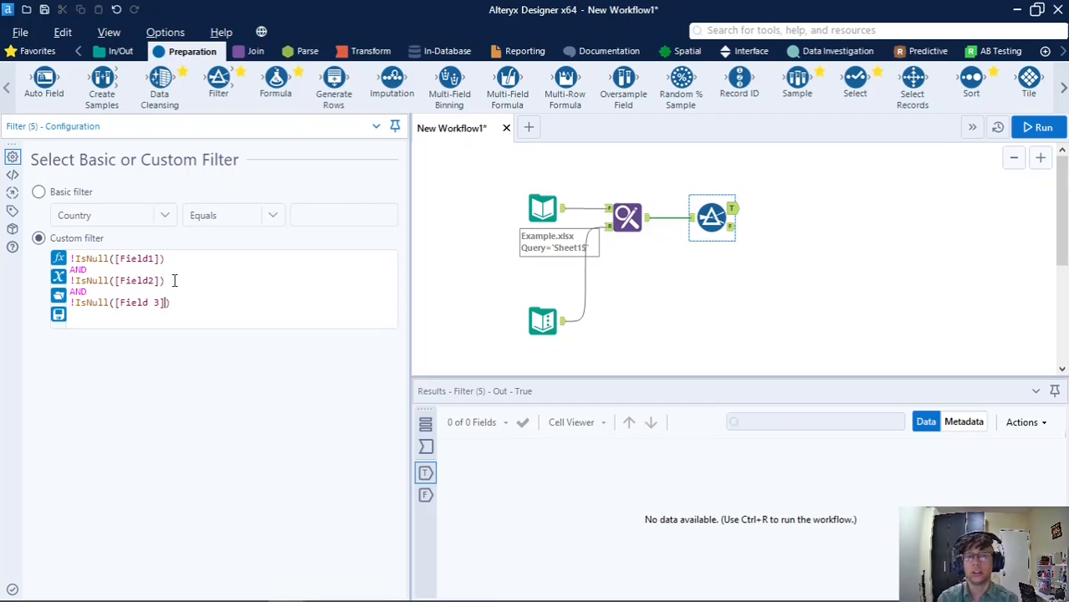
pyautogui.press('End')
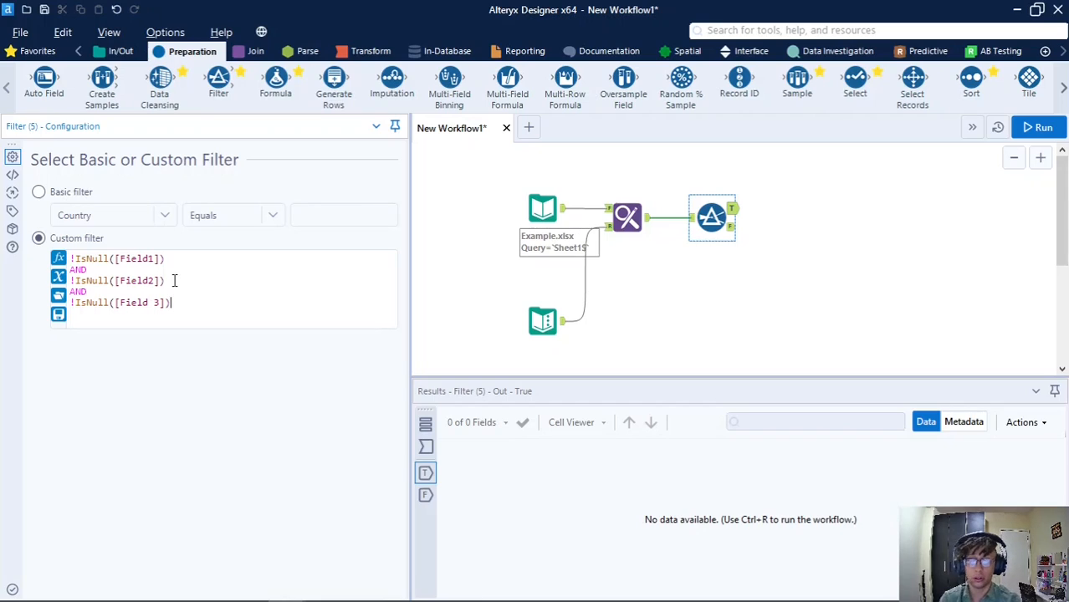
# - Extend the custom filter expression after the Field 3 check with AND and a Substring function that takes [Date1] as its string
pyautogui.press('Return')
pyautogui.write('AND')
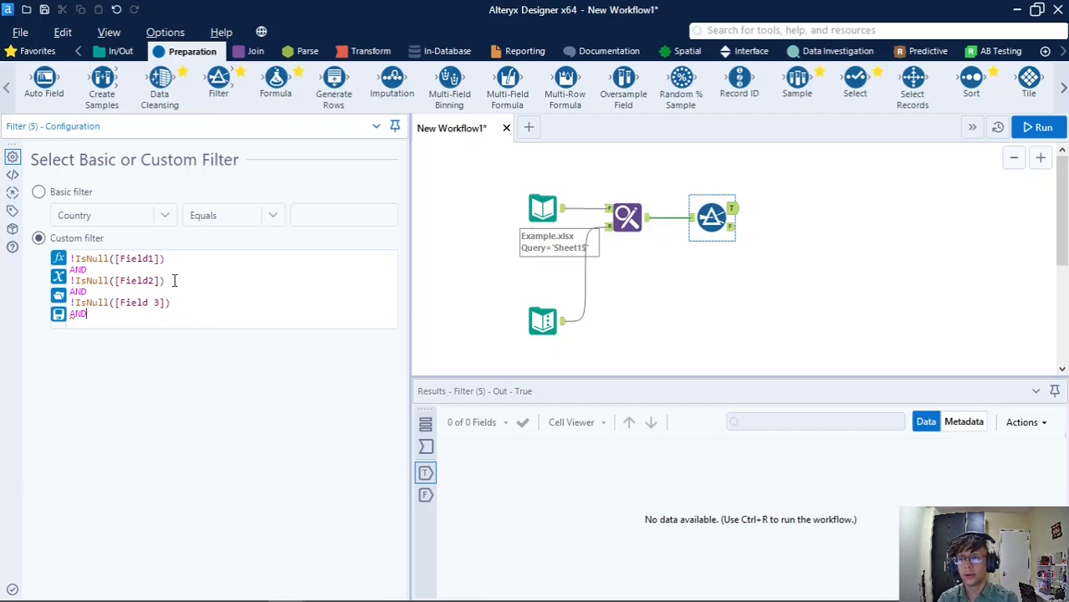
pyautogui.press('Return')
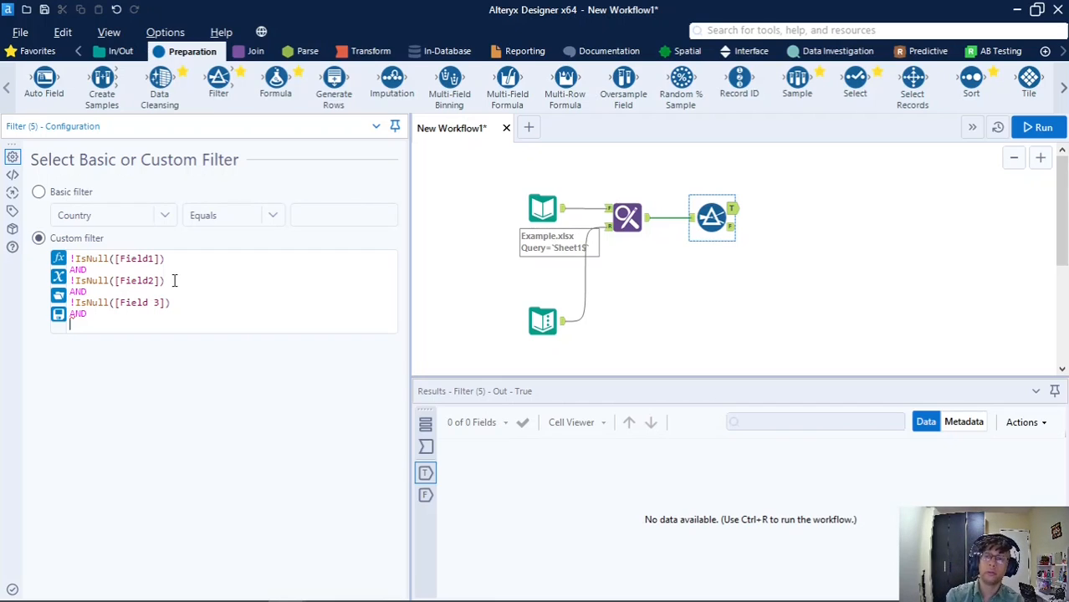
pyautogui.write('subt')
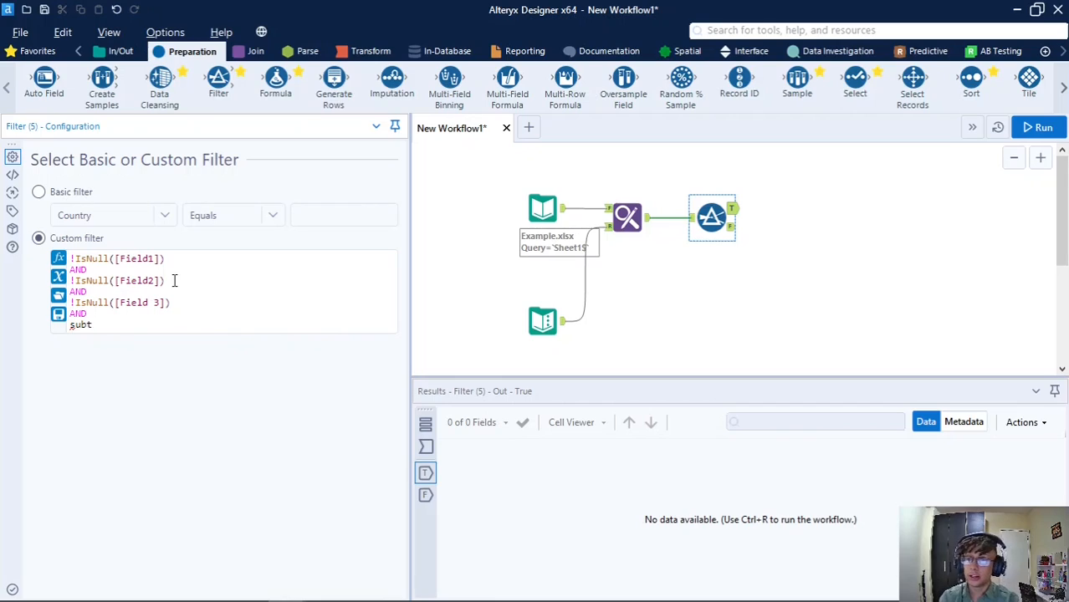
pyautogui.press('BackSpace')
pyautogui.write('s')
pyautogui.press('Return')
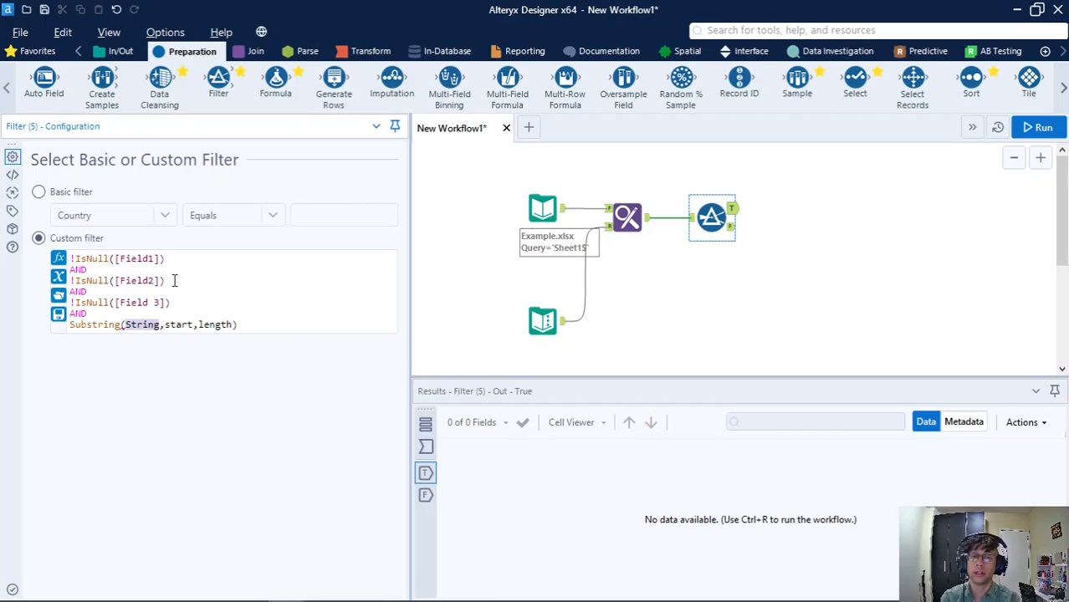
pyautogui.write('[')
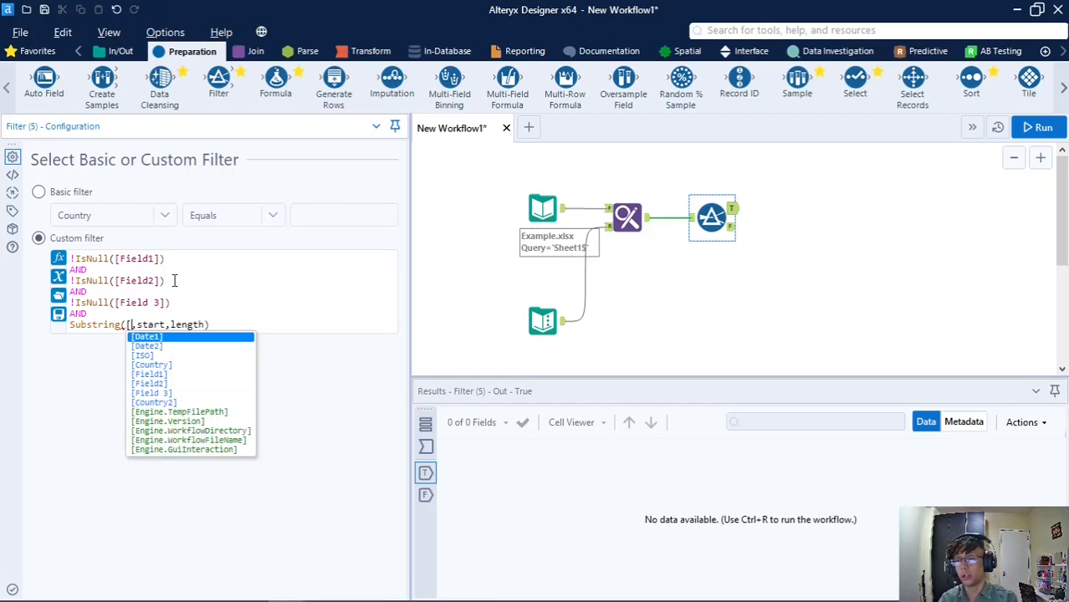
pyautogui.press('Return')
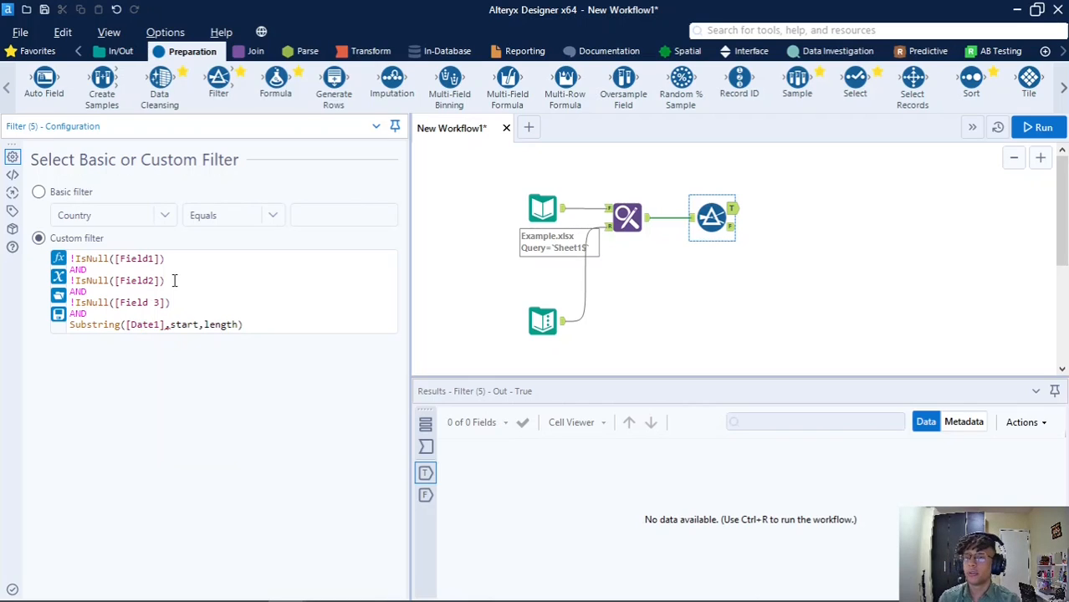
# - Set the Substring function's start argument to 3 and its length argument to 2
pyautogui.hotkey('shift', 'Right')
pyautogui.hotkey('shift', 'Right')
pyautogui.hotkey('shift', 'Right')
pyautogui.hotkey('shift', 'Right')
pyautogui.hotkey('shift', 'Right')
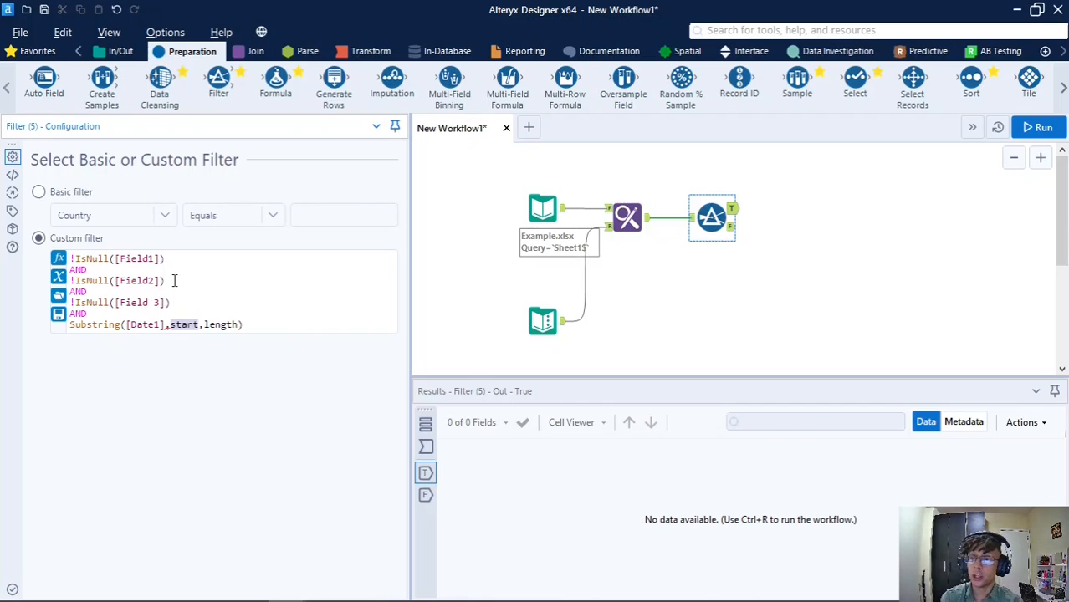
pyautogui.press('BackSpace')
pyautogui.write('3')
pyautogui.hotkey('shift', 'Right')
pyautogui.hotkey('shift', 'Right')
pyautogui.hotkey('shift', 'Right')
pyautogui.hotkey('shift', 'Right')
pyautogui.hotkey('shift', 'Right')
pyautogui.hotkey('shift', 'Right')
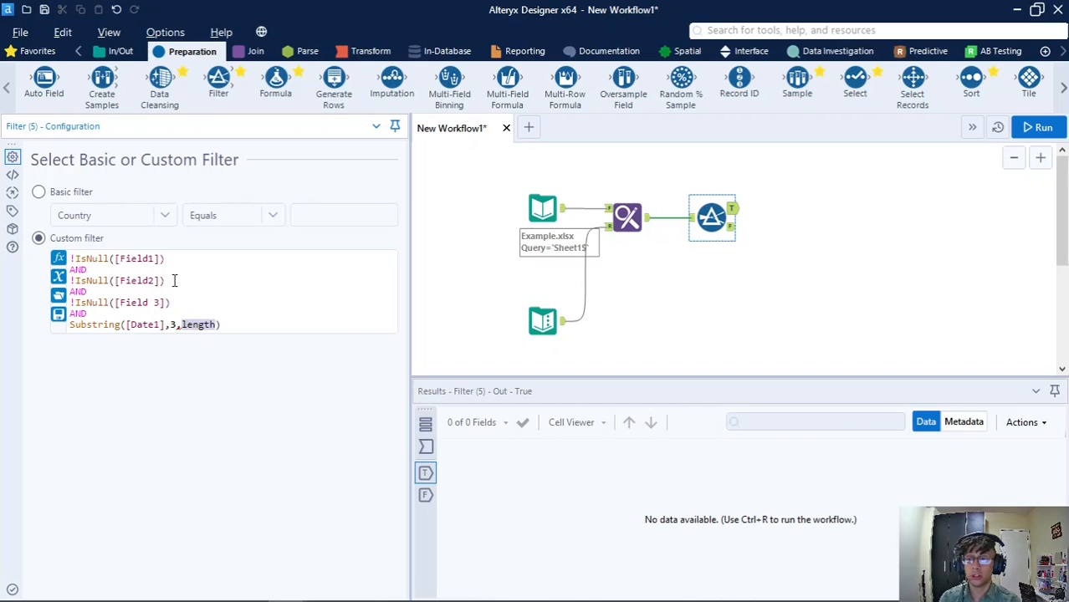
pyautogui.write('2')
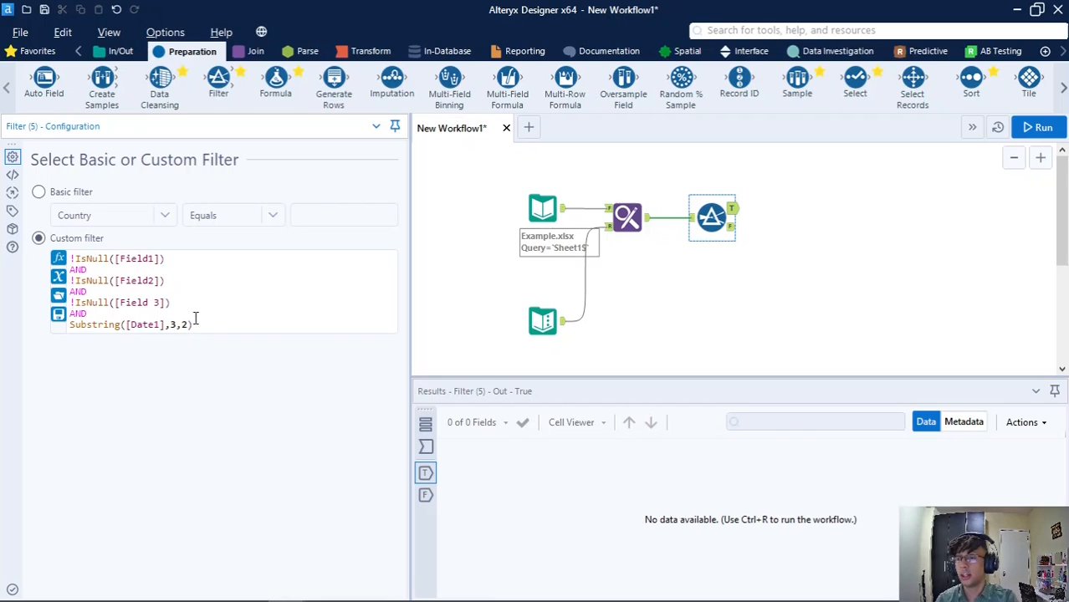
# - Set the Date1 substring equal to a PadLeft function with ToString of [Date2] as its string argument
pyautogui.moveTo(195, 325); pyautogui.dragTo(48, 335)
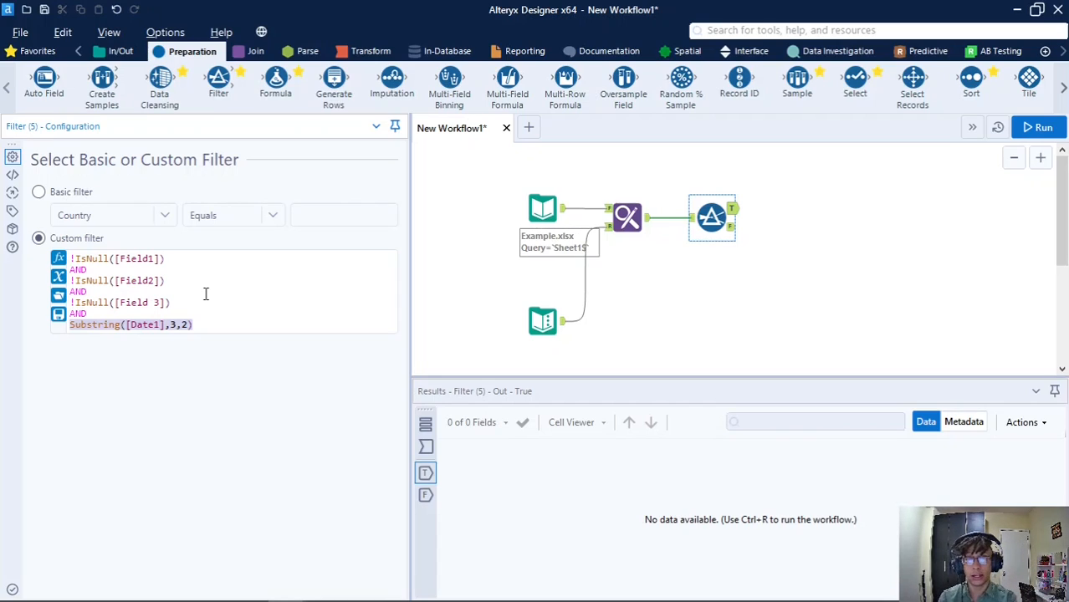
pyautogui.press('End')
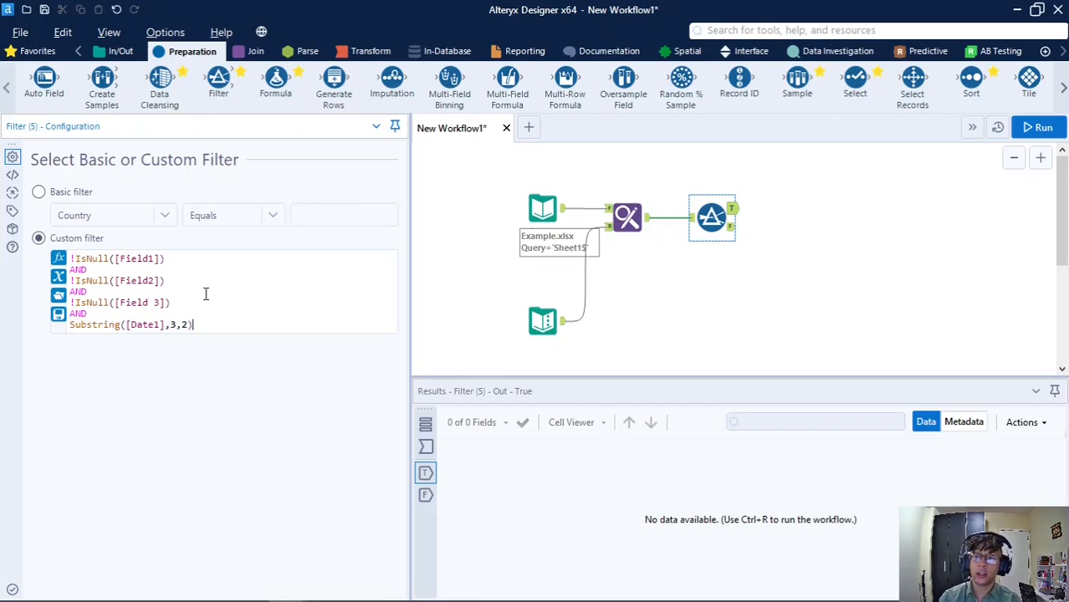
pyautogui.write('=')
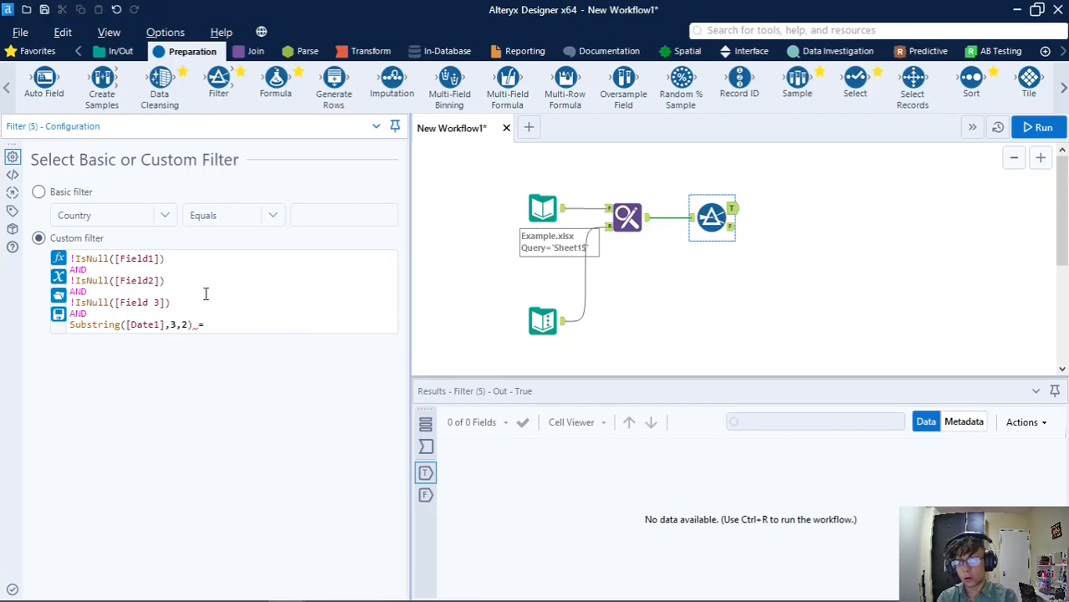
pyautogui.write('P')
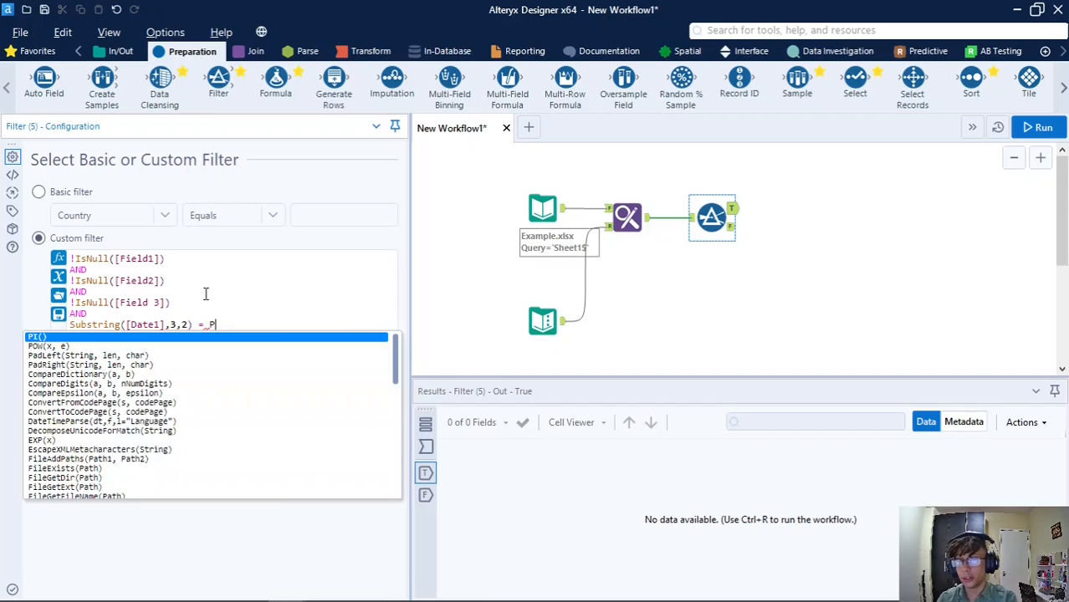
pyautogui.write('adLe')
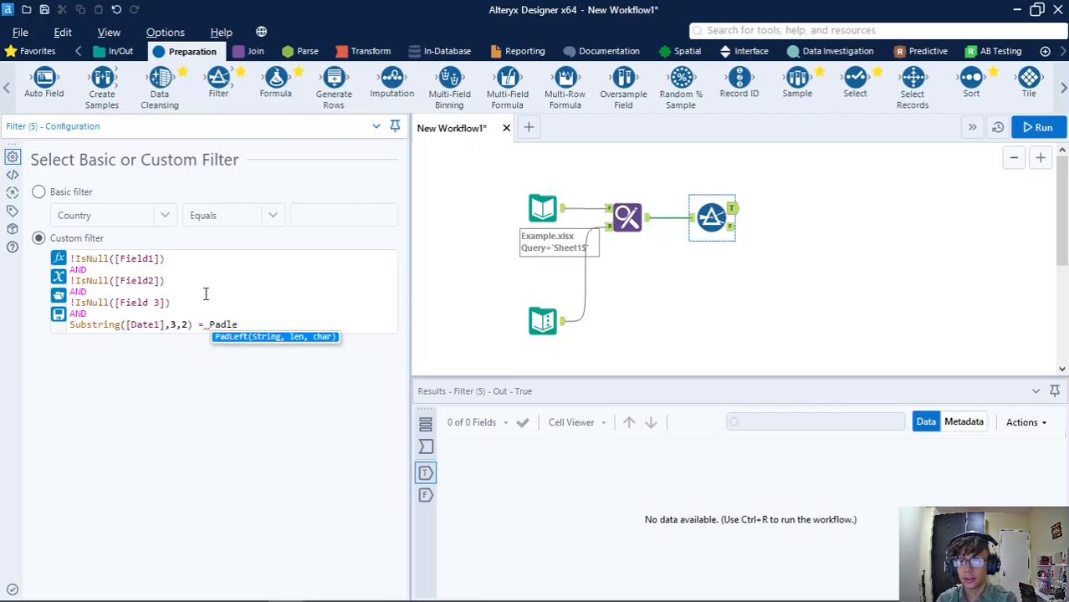
pyautogui.press('Return')
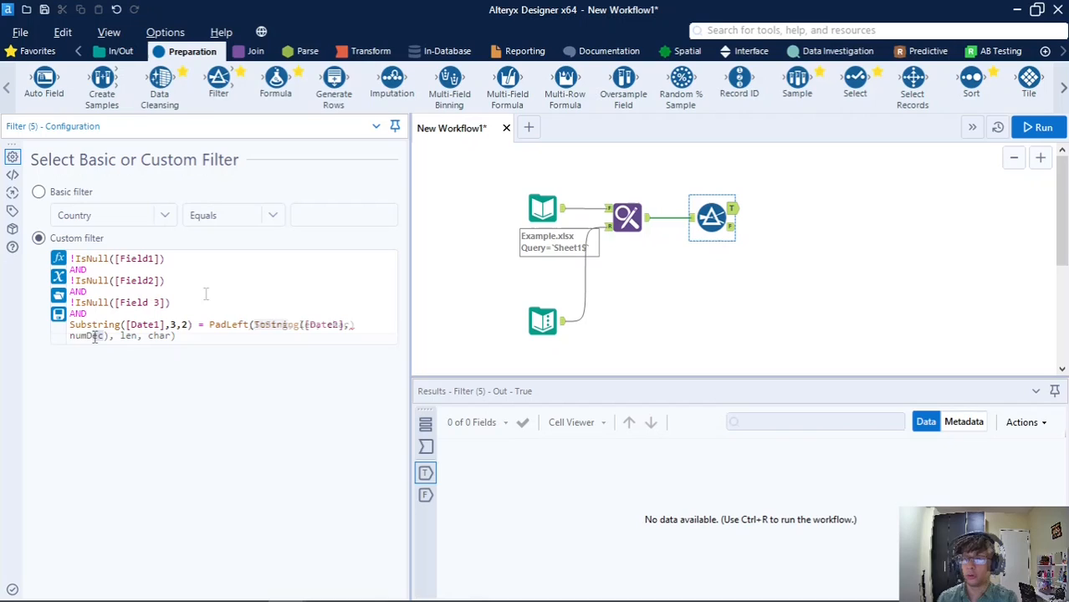
# - Remove the numDec argument so the conversion reads ToString([Date2])
pyautogui.moveTo(103, 336); pyautogui.dragTo(68, 338)
pyautogui.press('BackSpace')
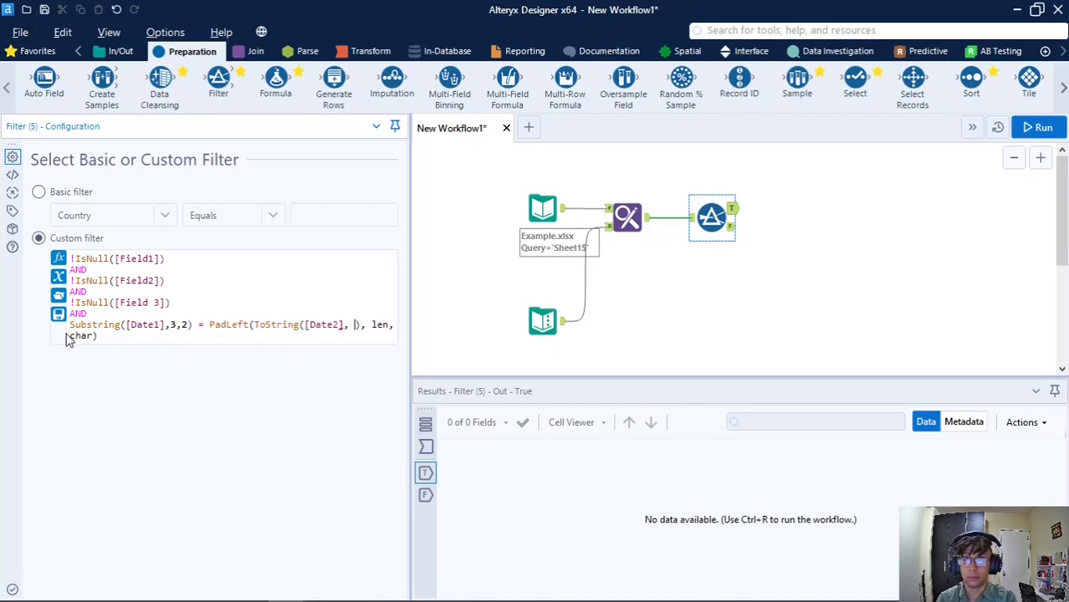
pyautogui.press('BackSpace')
pyautogui.press('BackSpace')
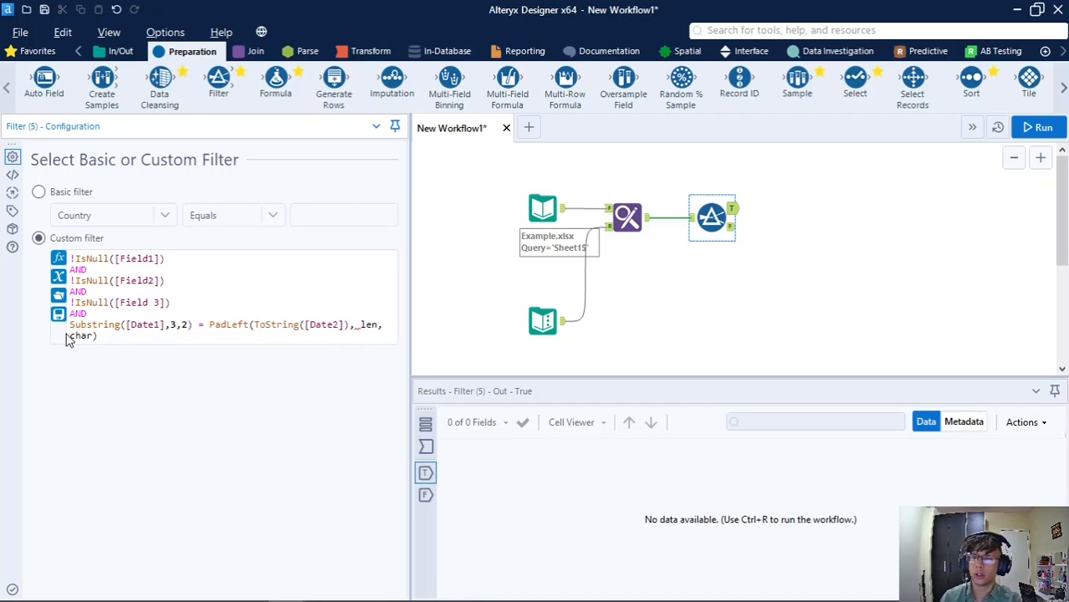
# - Complete the PadLeft function with a length of 2 and "0" as the padding character
pyautogui.click(361, 325)
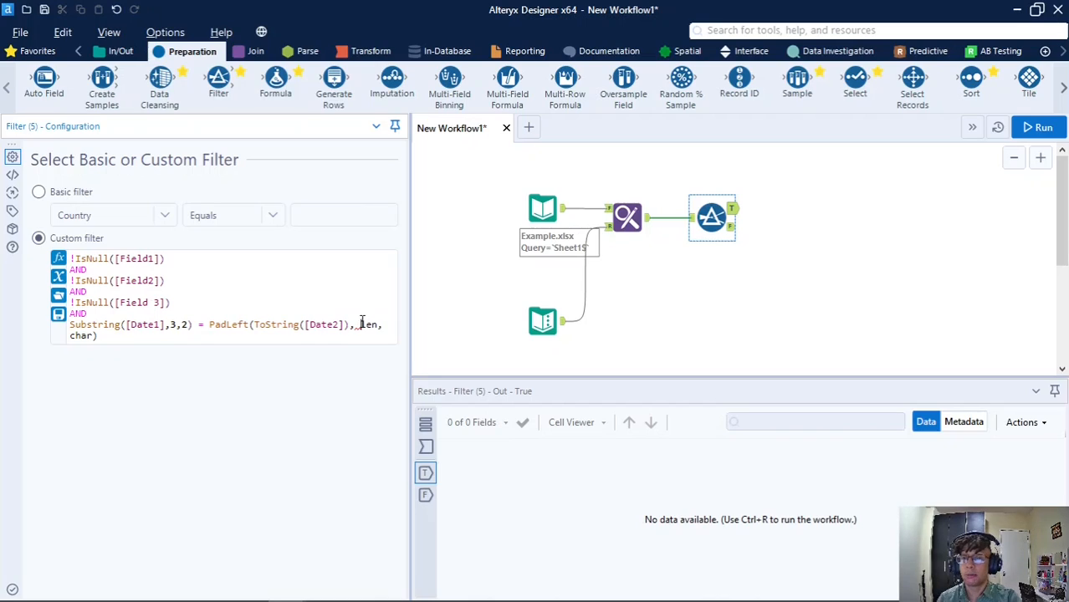
pyautogui.hotkey('shift', 'Right')
pyautogui.hotkey('shift', 'Right')
pyautogui.hotkey('shift', 'Right')
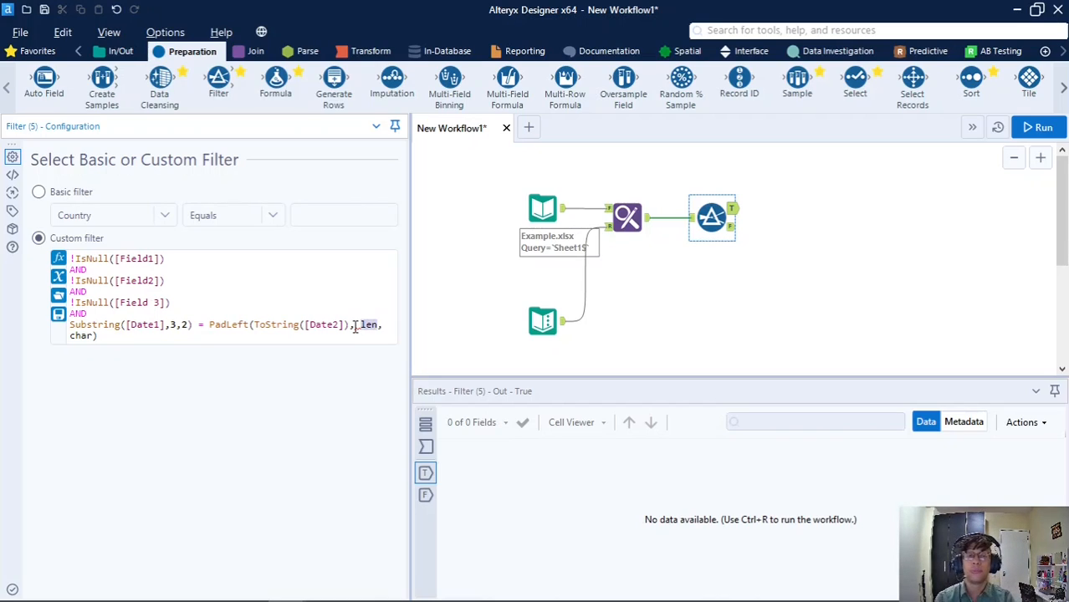
pyautogui.write('2')
pyautogui.hotkey('shift', 'Right')
pyautogui.hotkey('shift', 'Right')
pyautogui.hotkey('shift', 'Right')
pyautogui.hotkey('shift', 'Right')
pyautogui.hotkey('shift', 'Right')
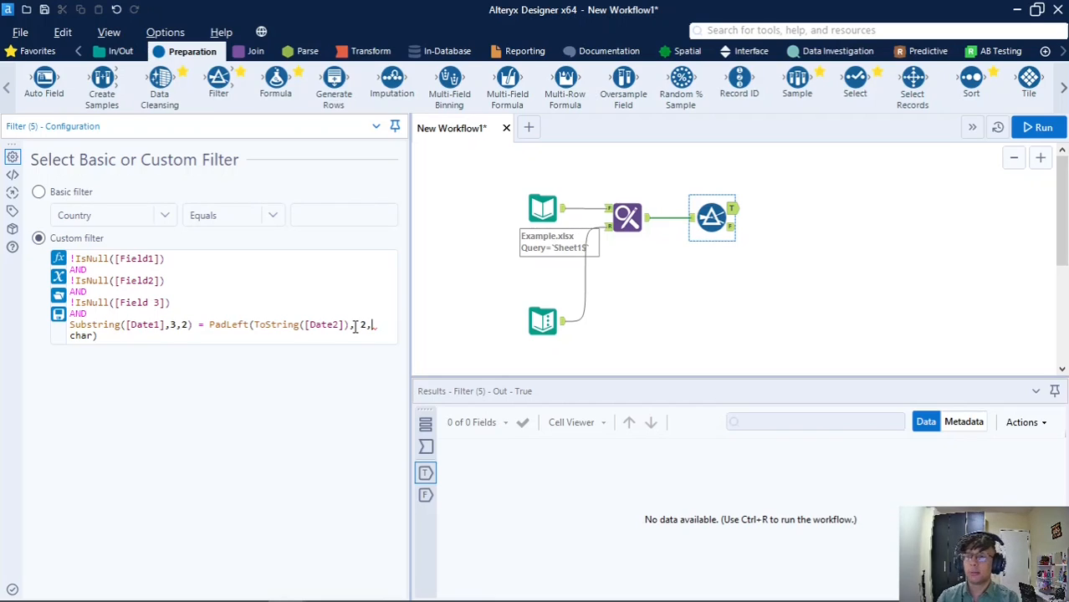
pyautogui.write('"')
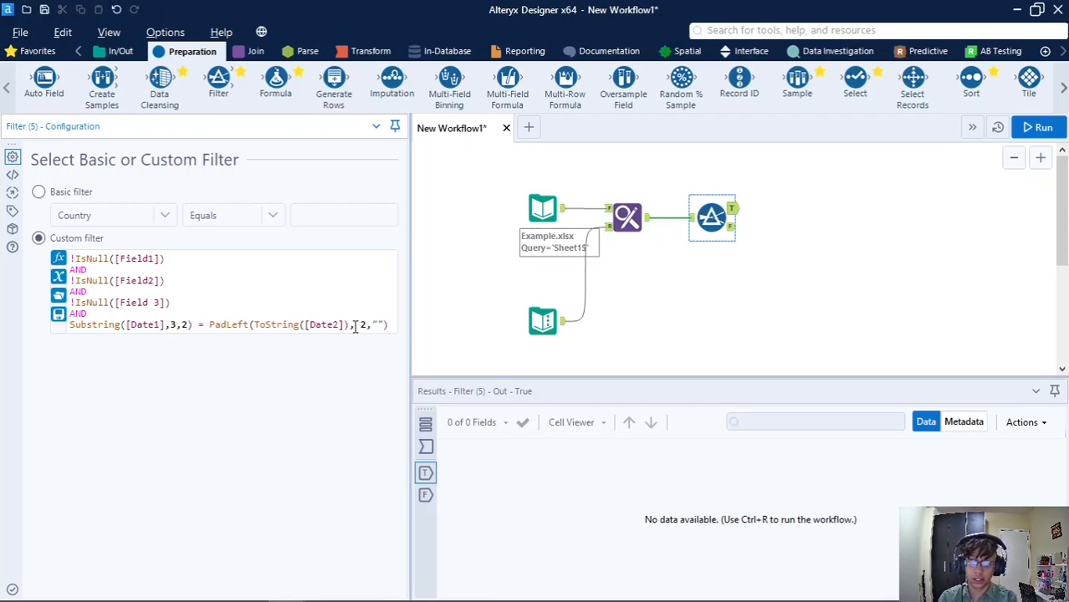
pyautogui.write('0')
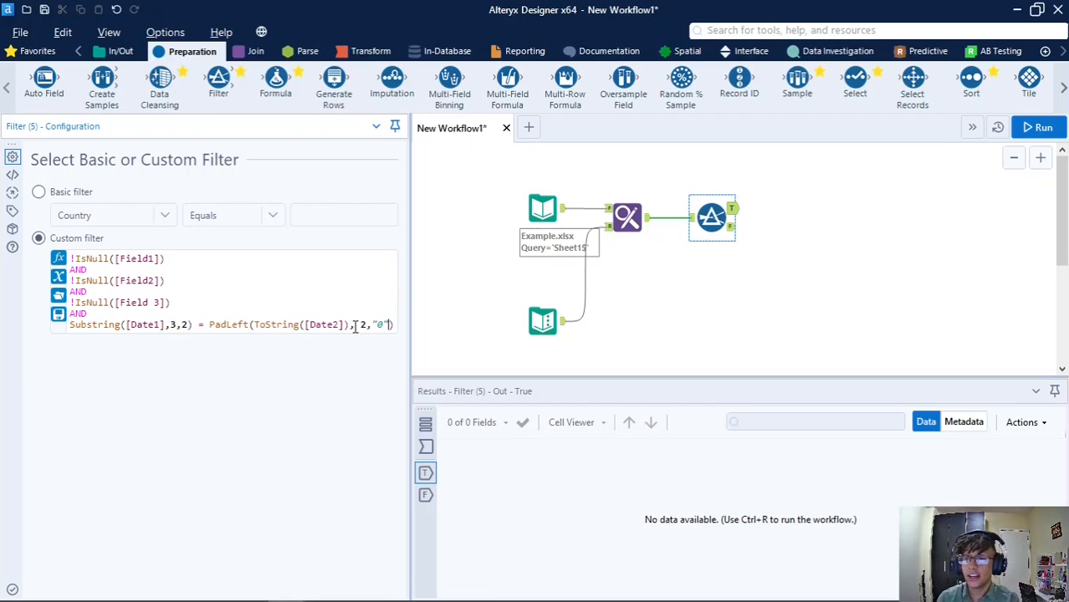
pyautogui.press('Right')
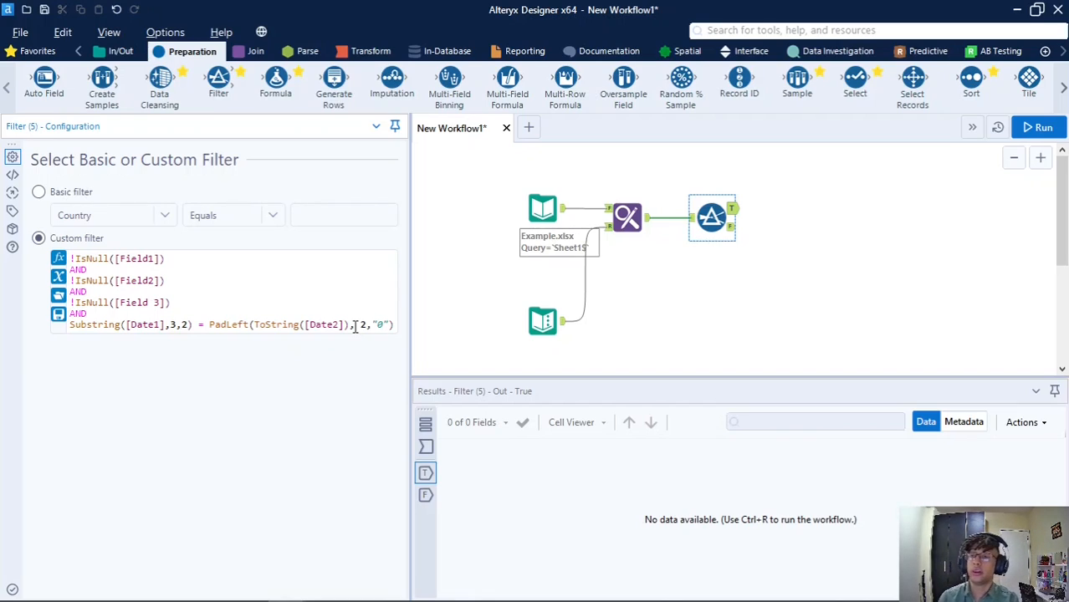
pyautogui.click(354, 325)
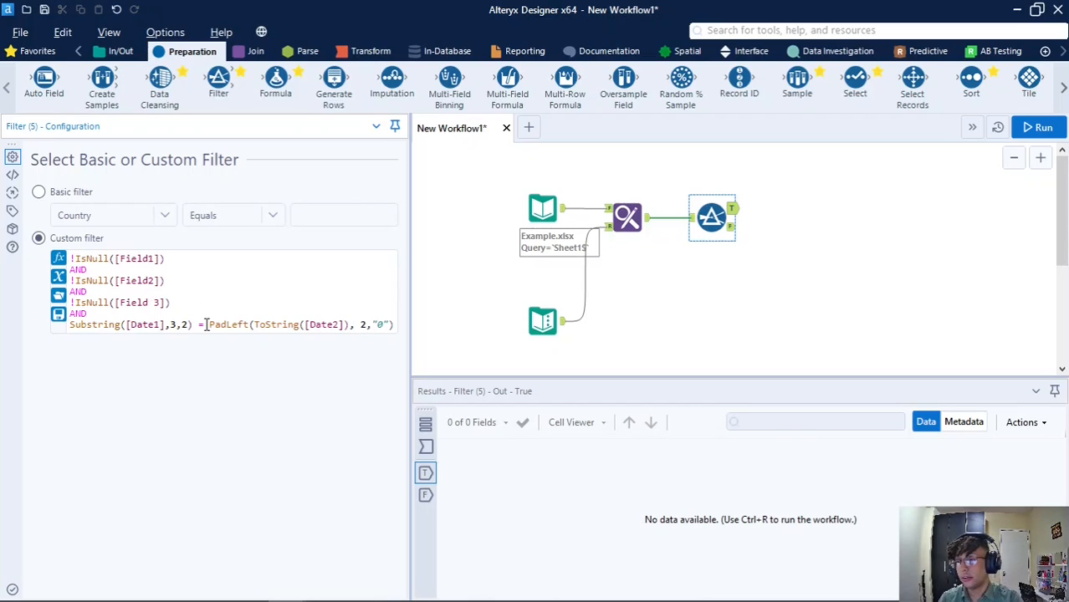
pyautogui.moveTo(205, 324); pyautogui.dragTo(397, 329)
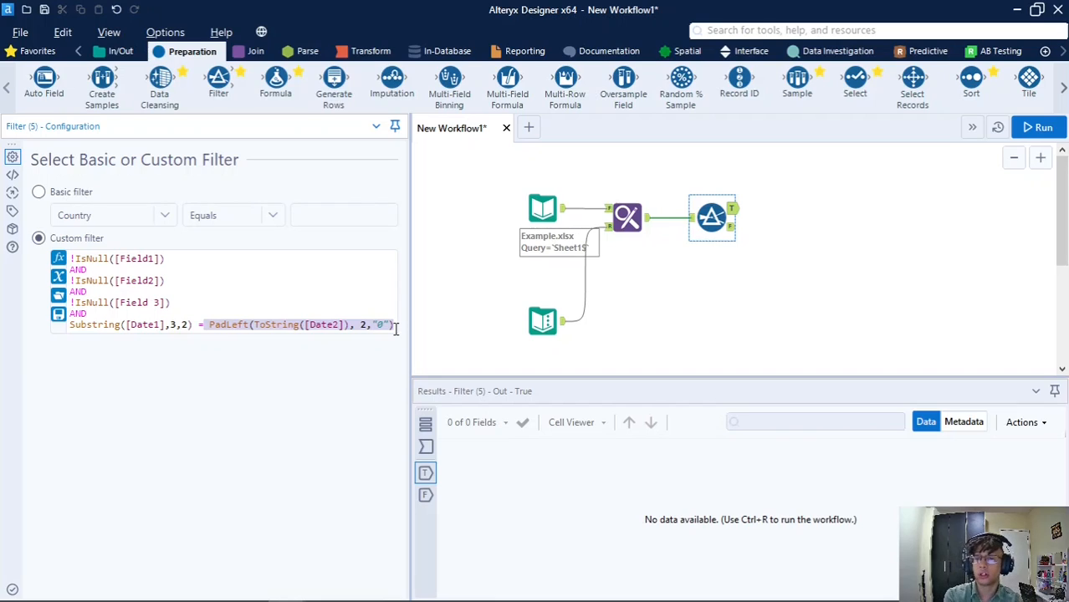
# - Append AND [Country] = [Country2] as the final condition of the filter expression
pyautogui.click(397, 328)
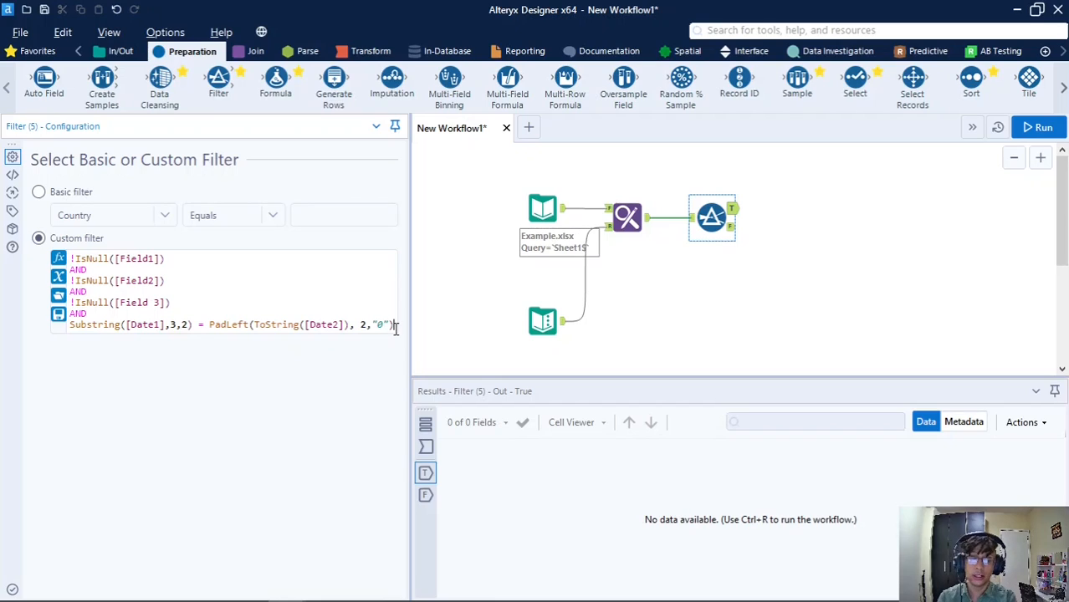
pyautogui.press('Return')
pyautogui.write('AND')
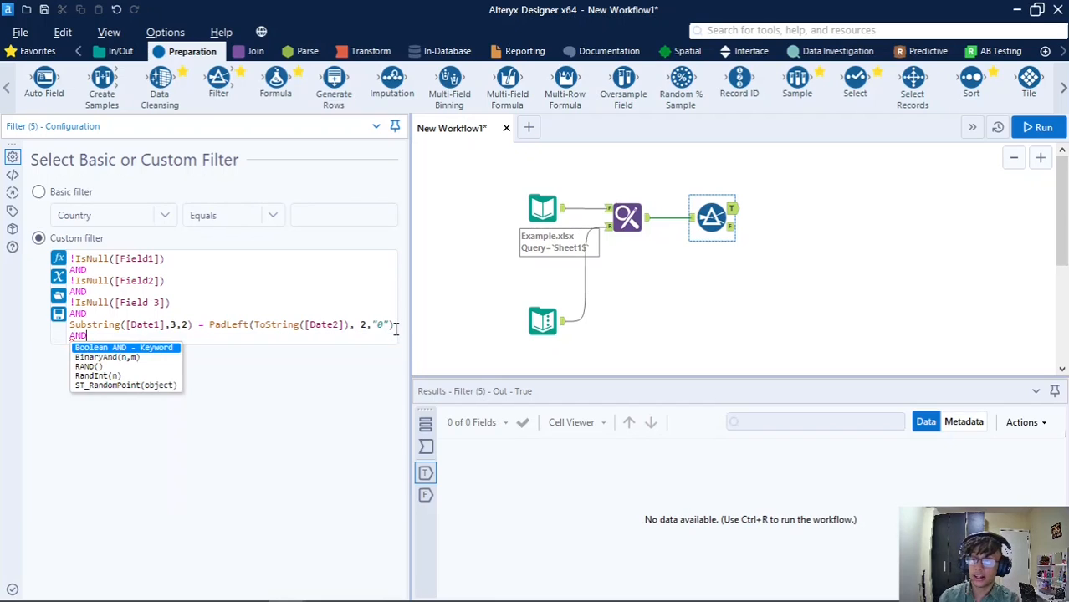
pyautogui.press('Return')
pyautogui.press('Return')
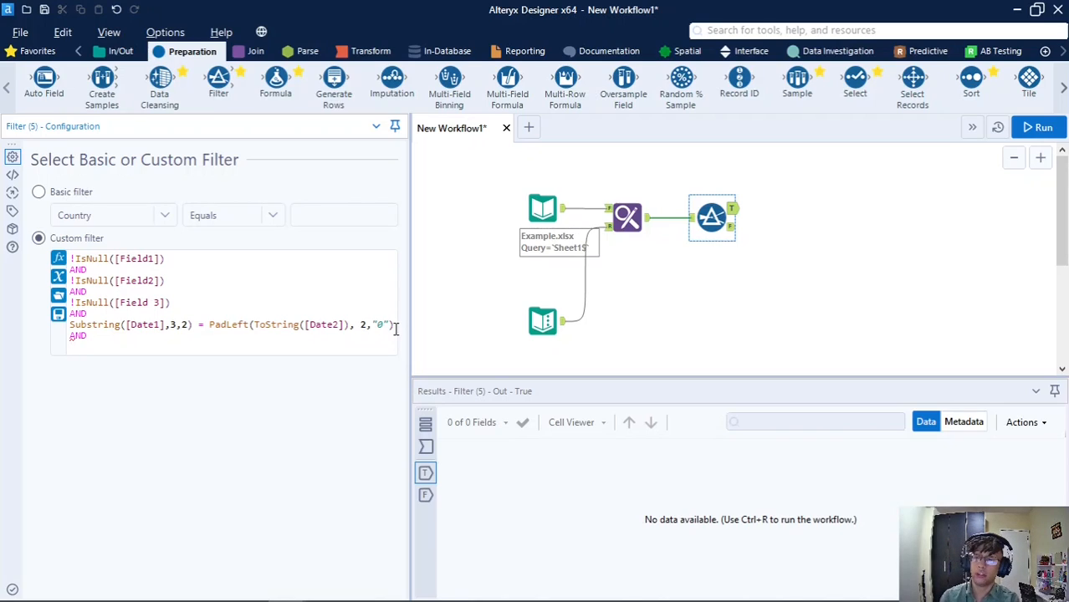
pyautogui.write('[c')
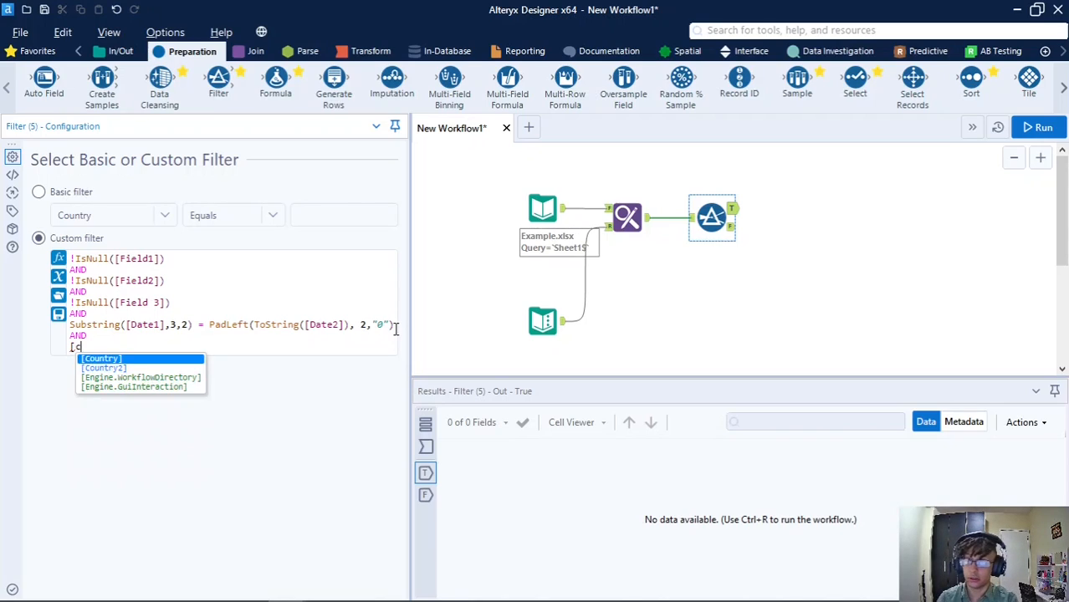
pyautogui.press('Return')
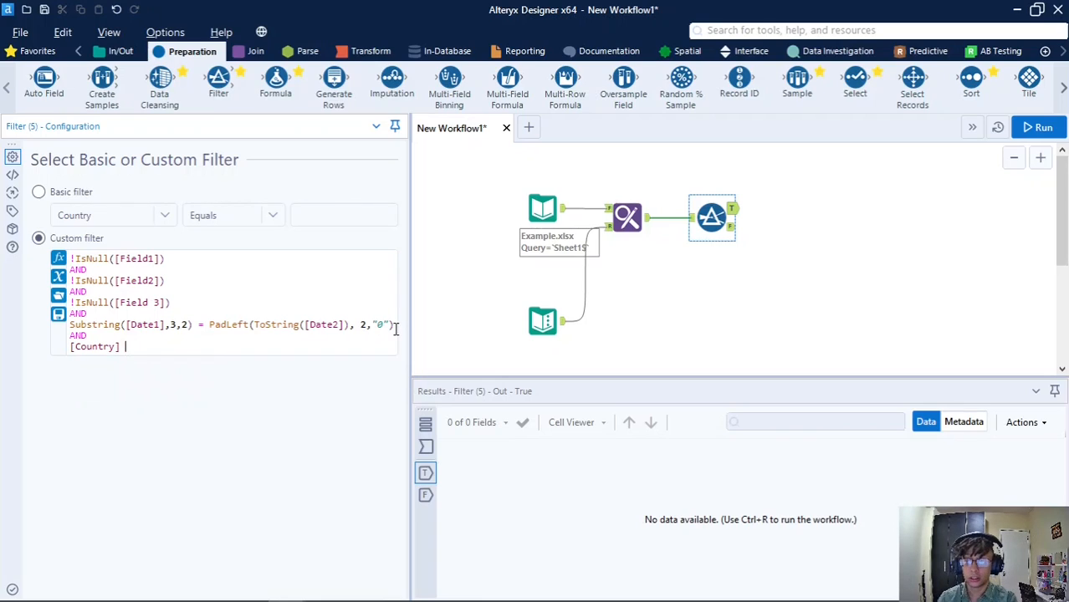
pyautogui.write('= [co')
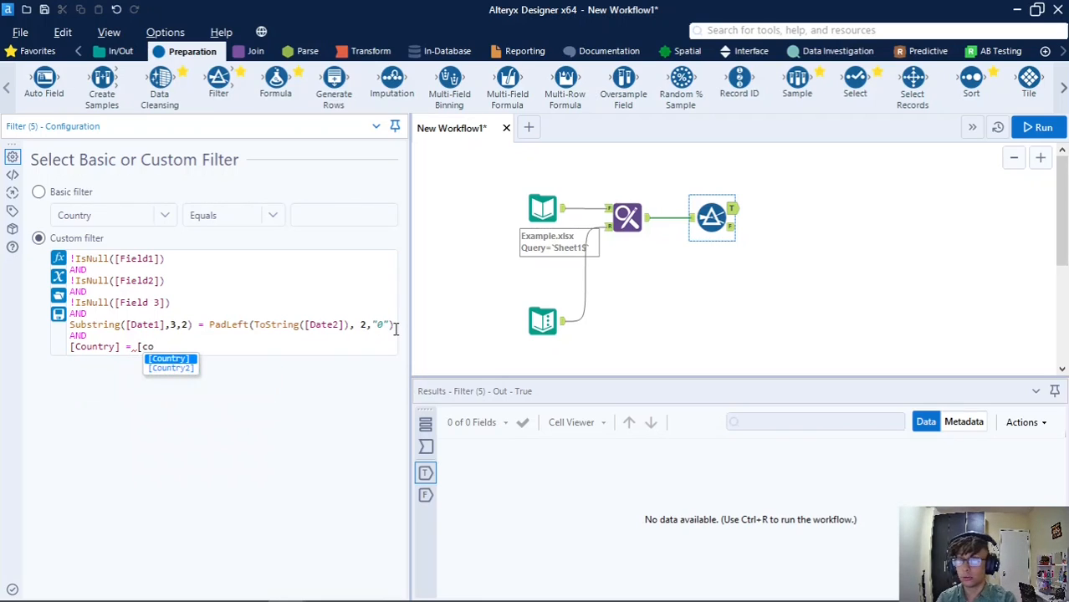
pyautogui.press('Down')
pyautogui.press('Return')
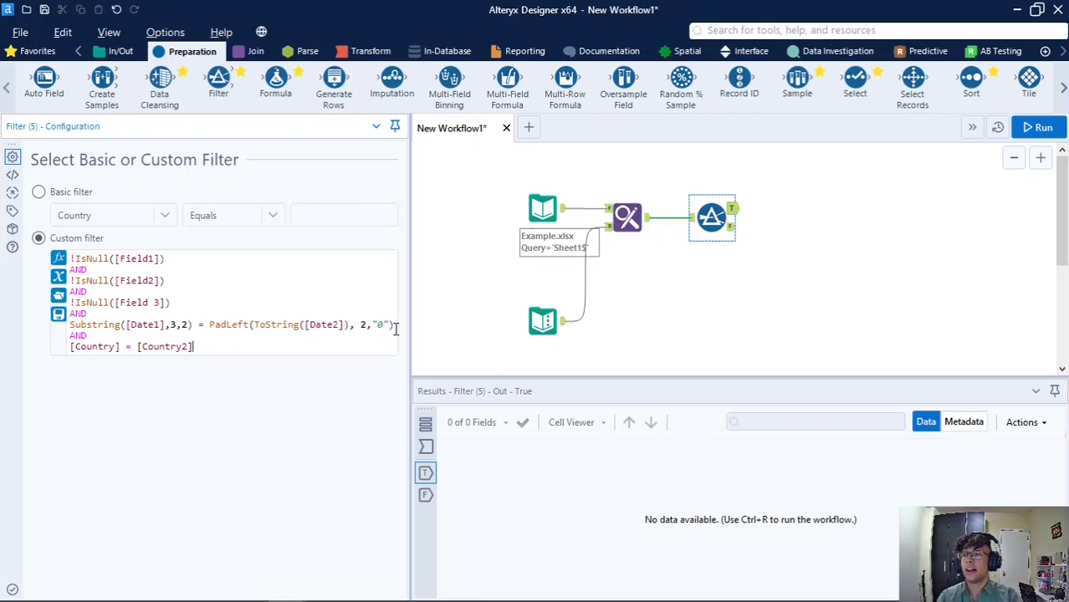
pyautogui.moveTo(244, 346); pyautogui.dragTo(73, 254)
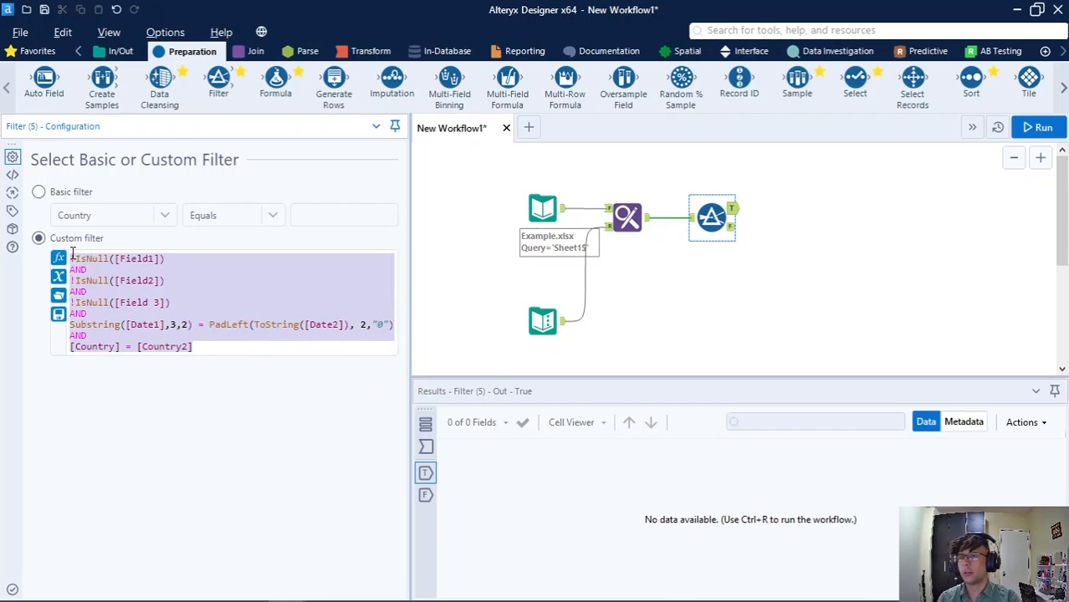
pyautogui.press('Right')
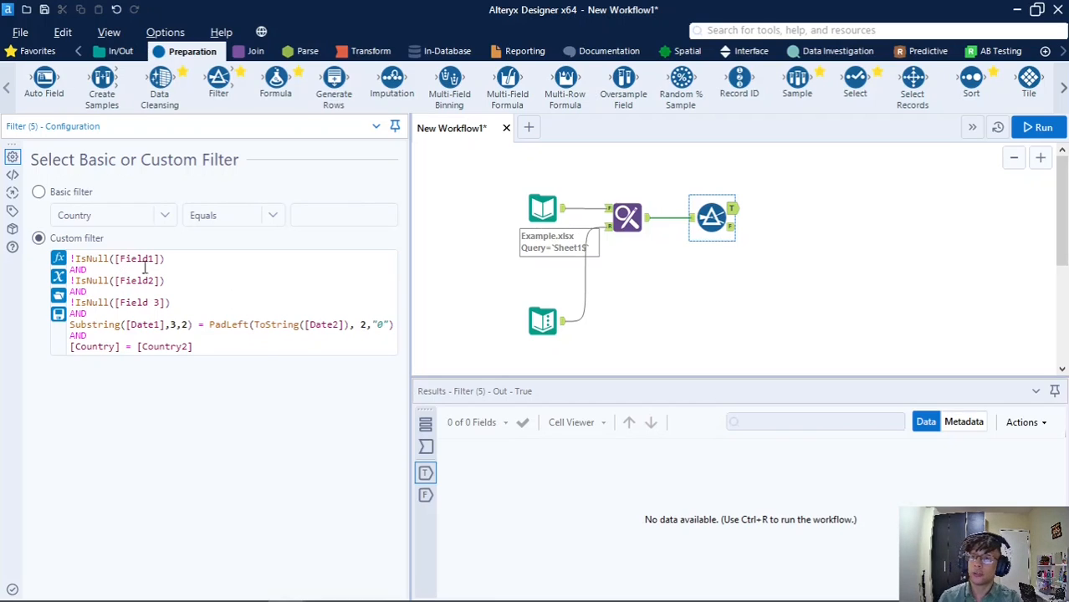
pyautogui.moveTo(207, 346); pyautogui.dragTo(71, 259)
pyautogui.click(188, 272)
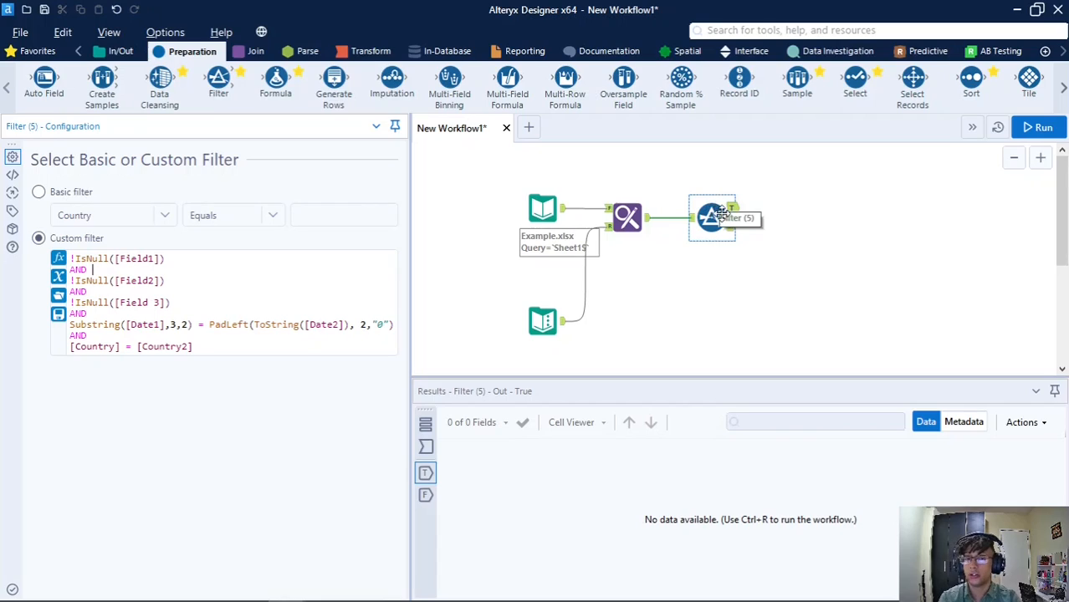
pyautogui.moveTo(166, 281); pyautogui.dragTo(70, 281)
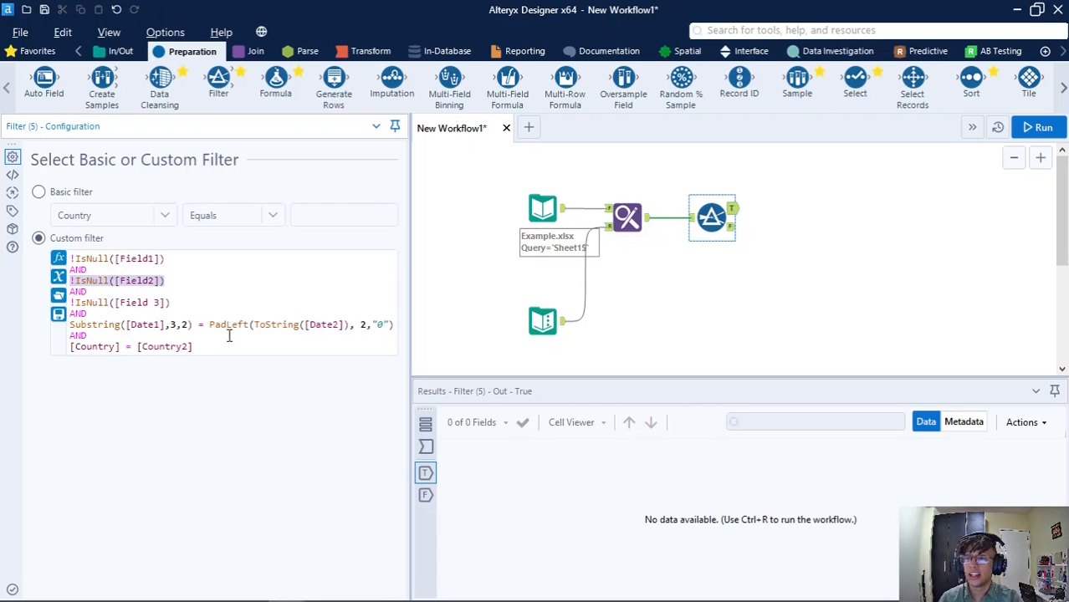